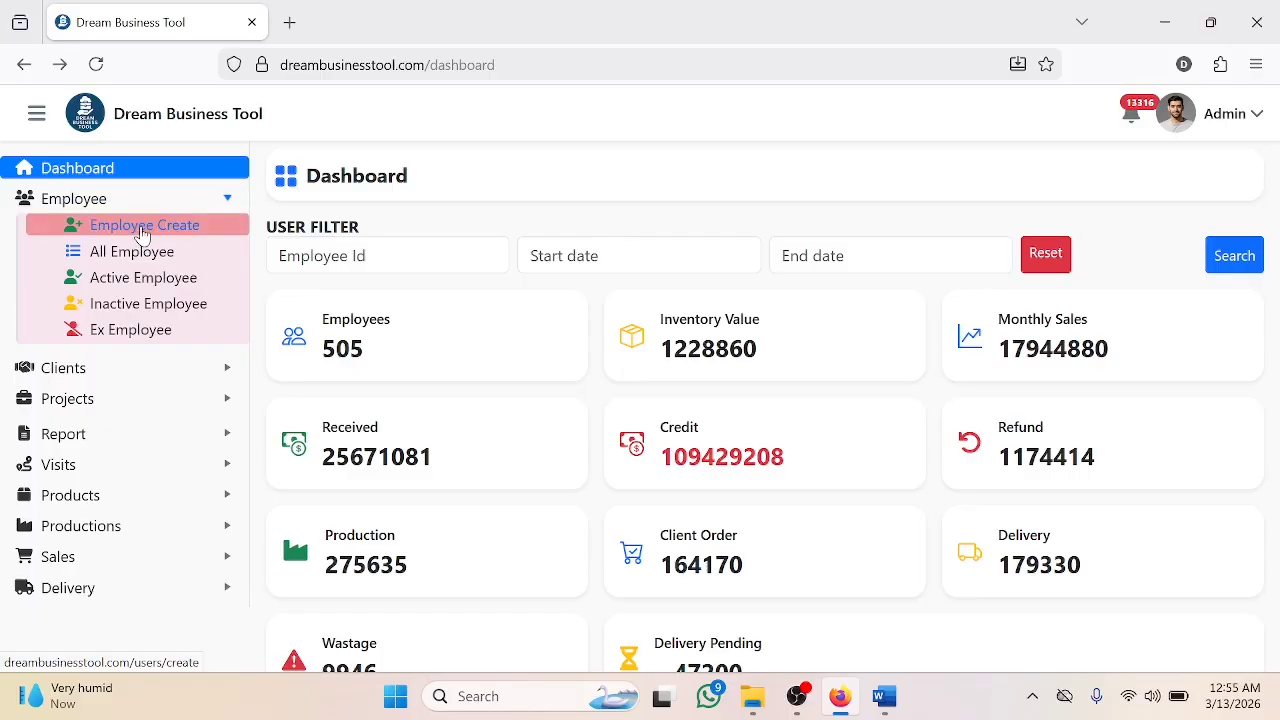
- Open the Employee Create form and scroll through its optional fields
click(141, 233)
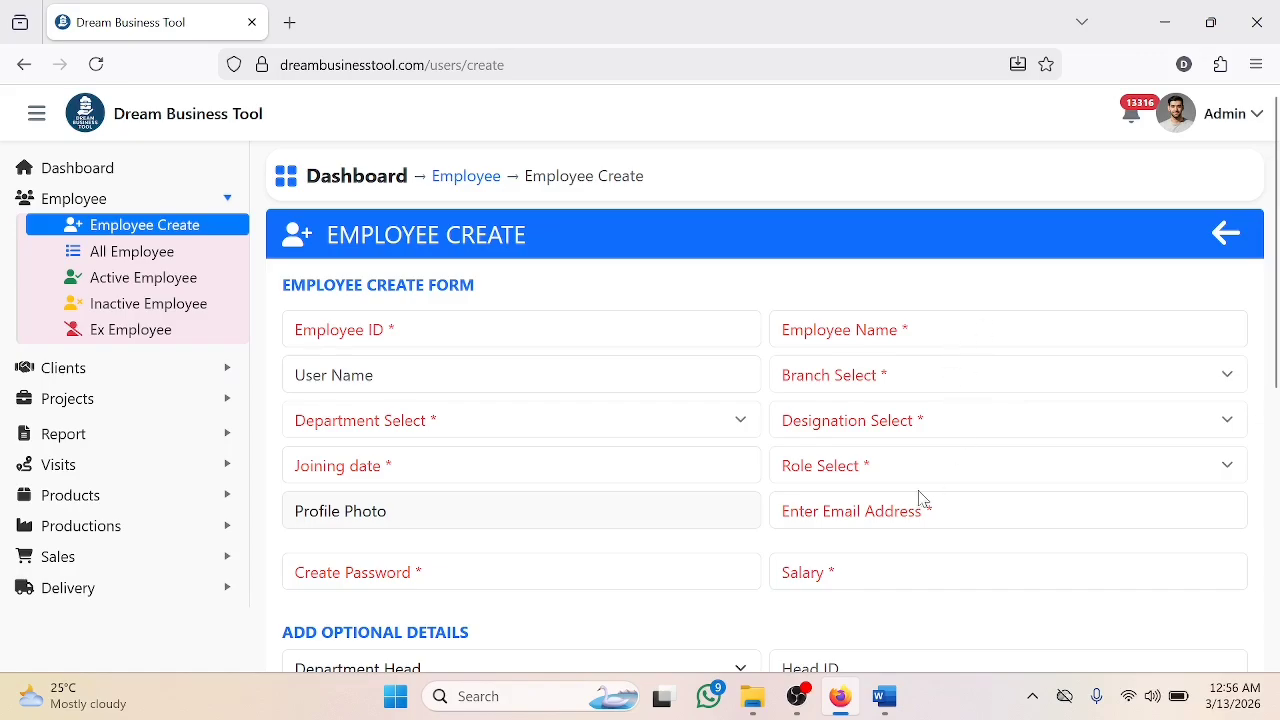
scroll(351, 414, down, 2)
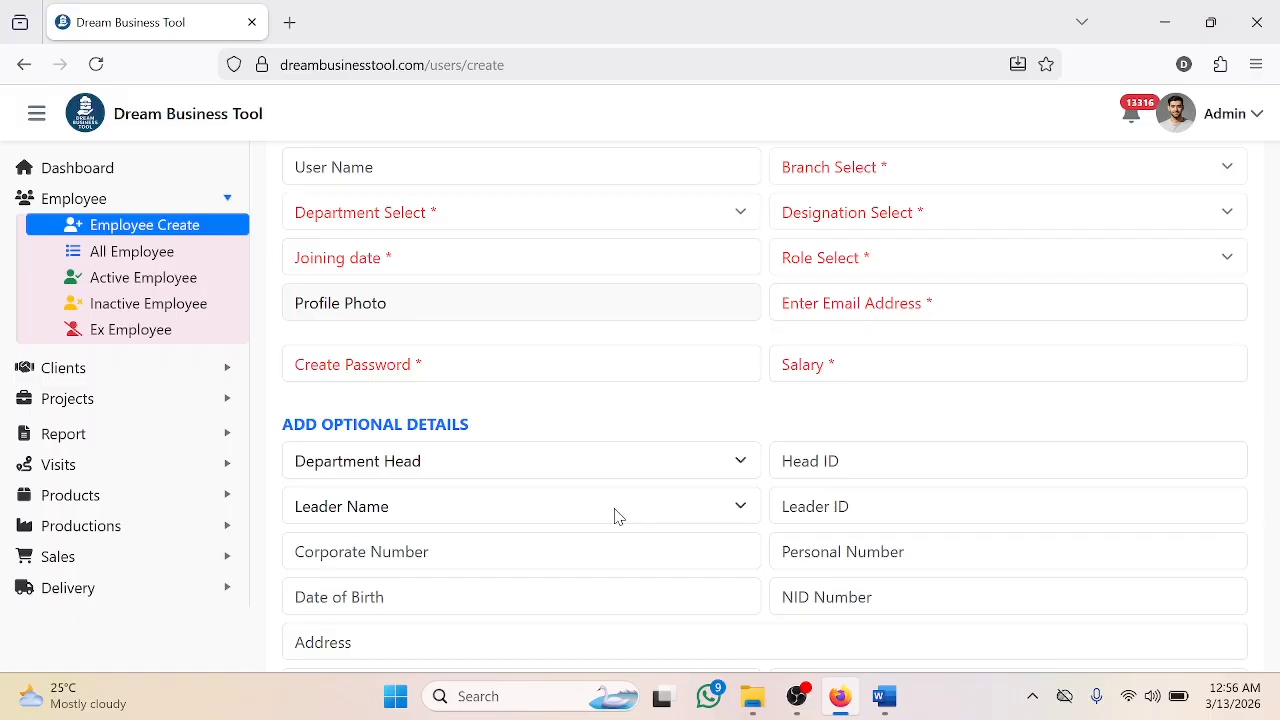
scroll(617, 515, up, 2)
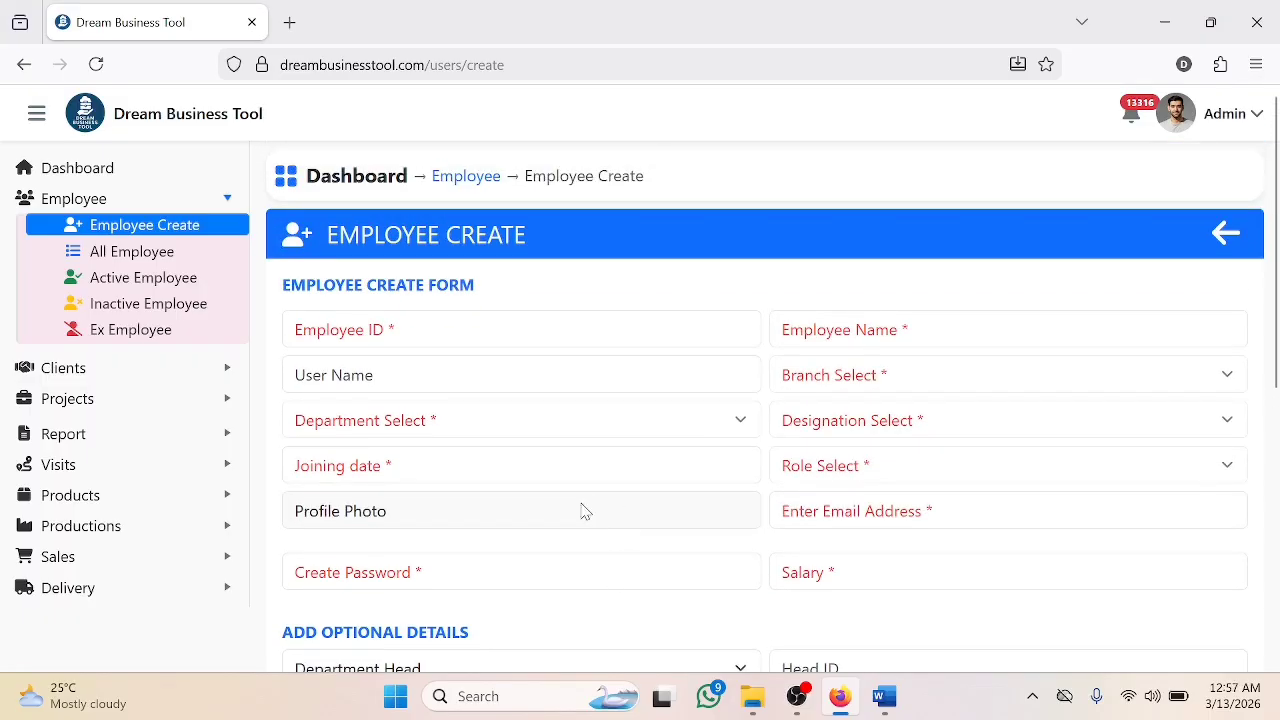
- Paste the employee ID, then enter the employee's full name and a username
click(574, 339)
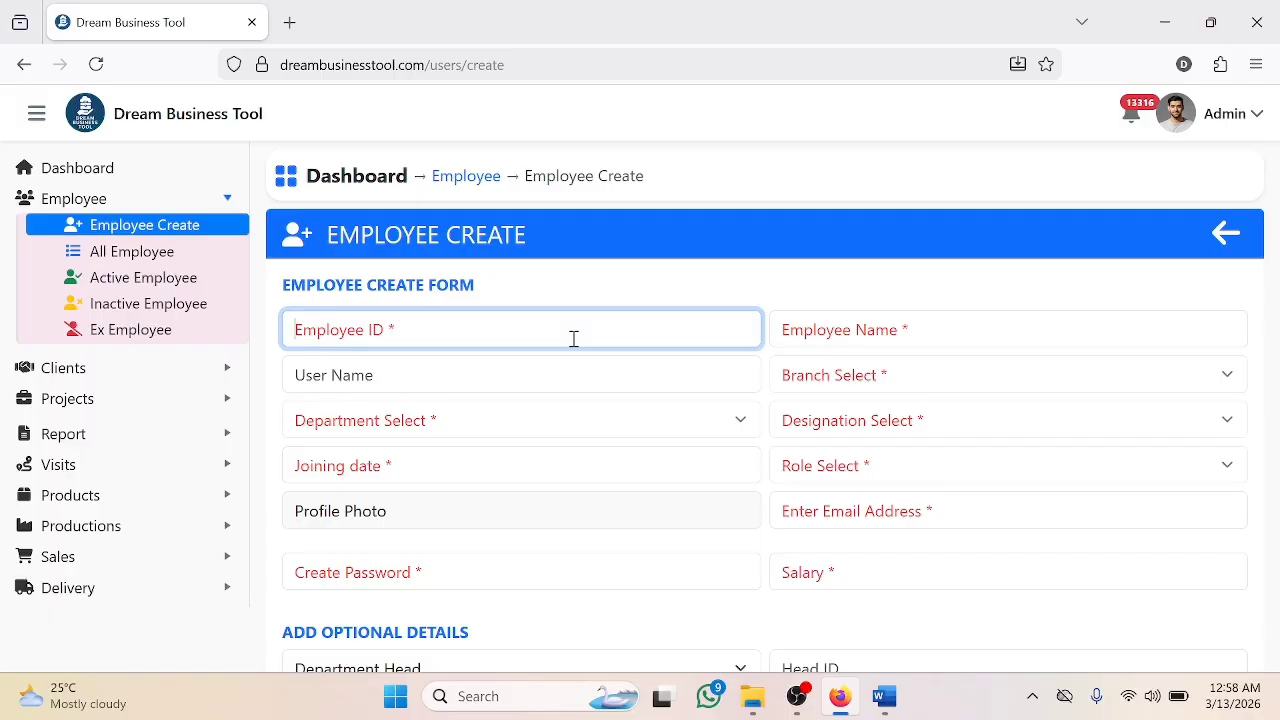
text(EMP-5001)
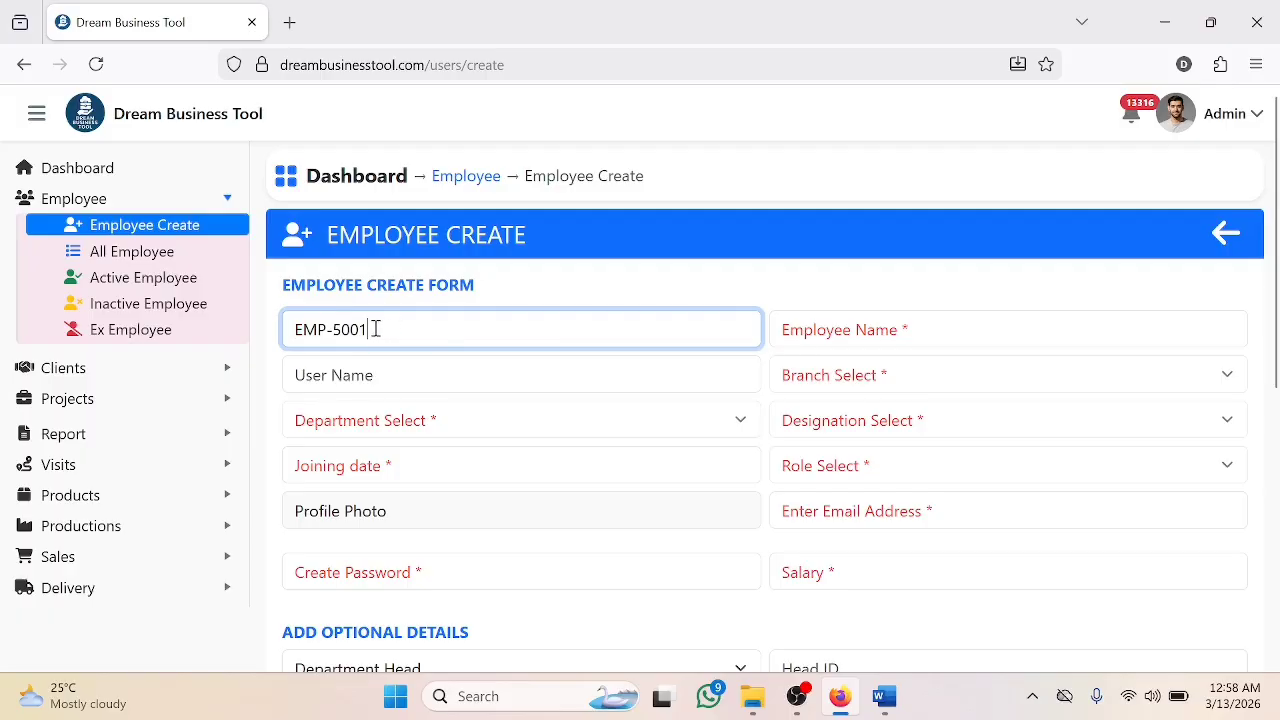
drag(372, 329, 296, 329)
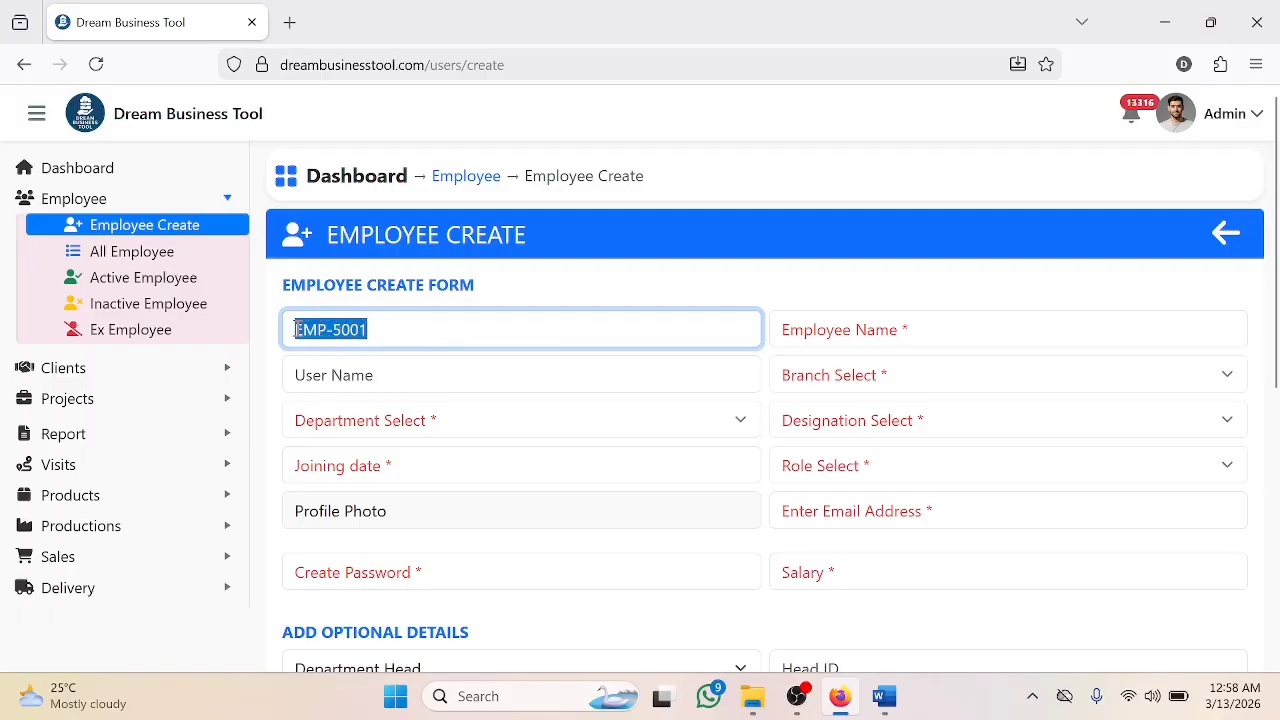
click(422, 329)
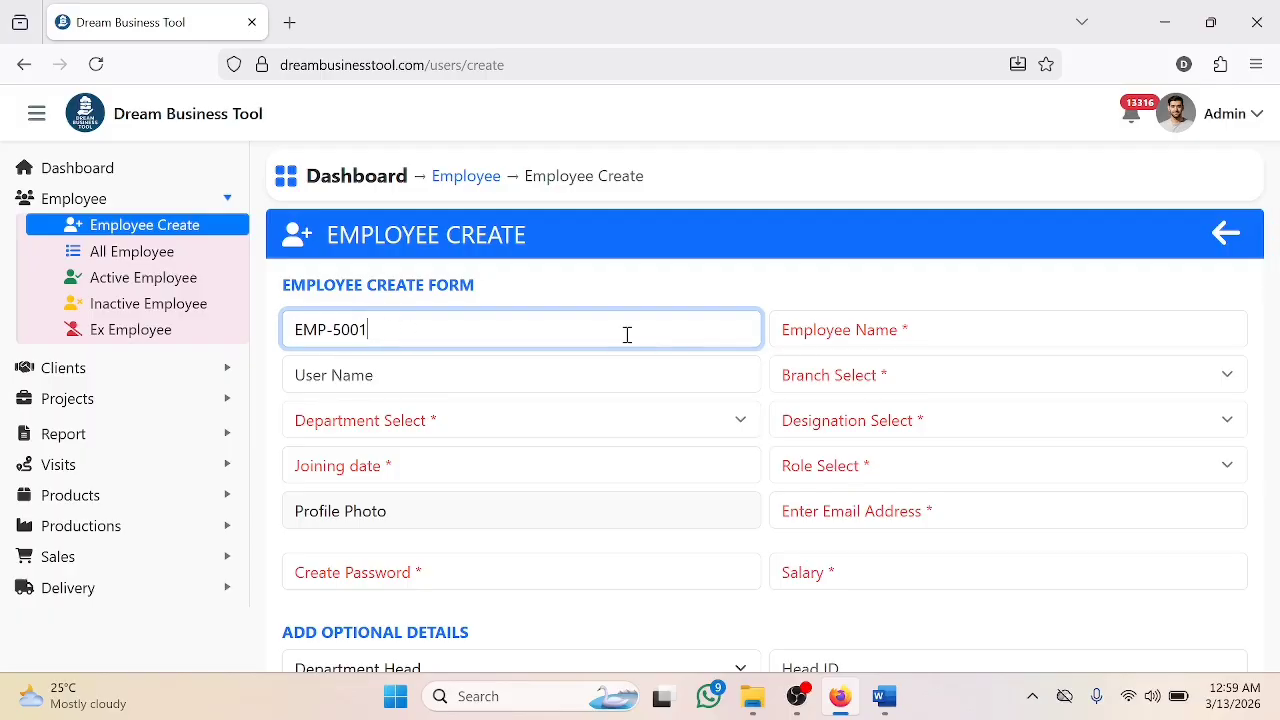
click(881, 338)
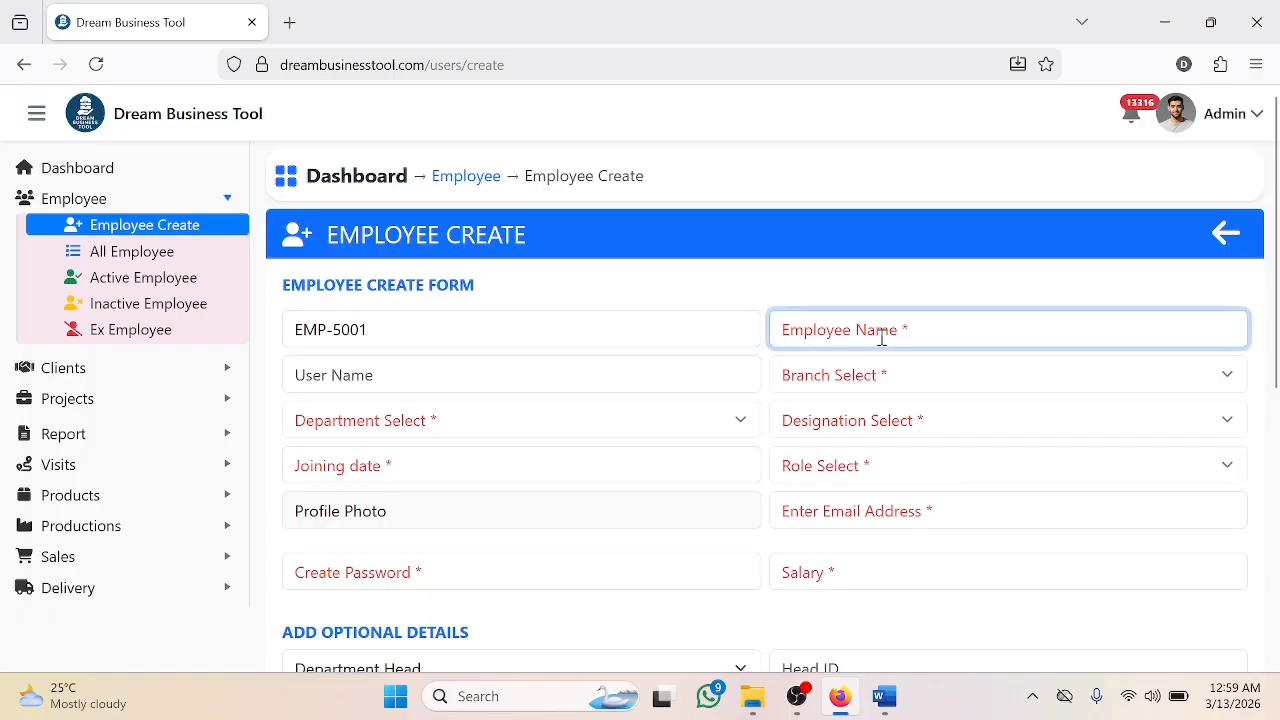
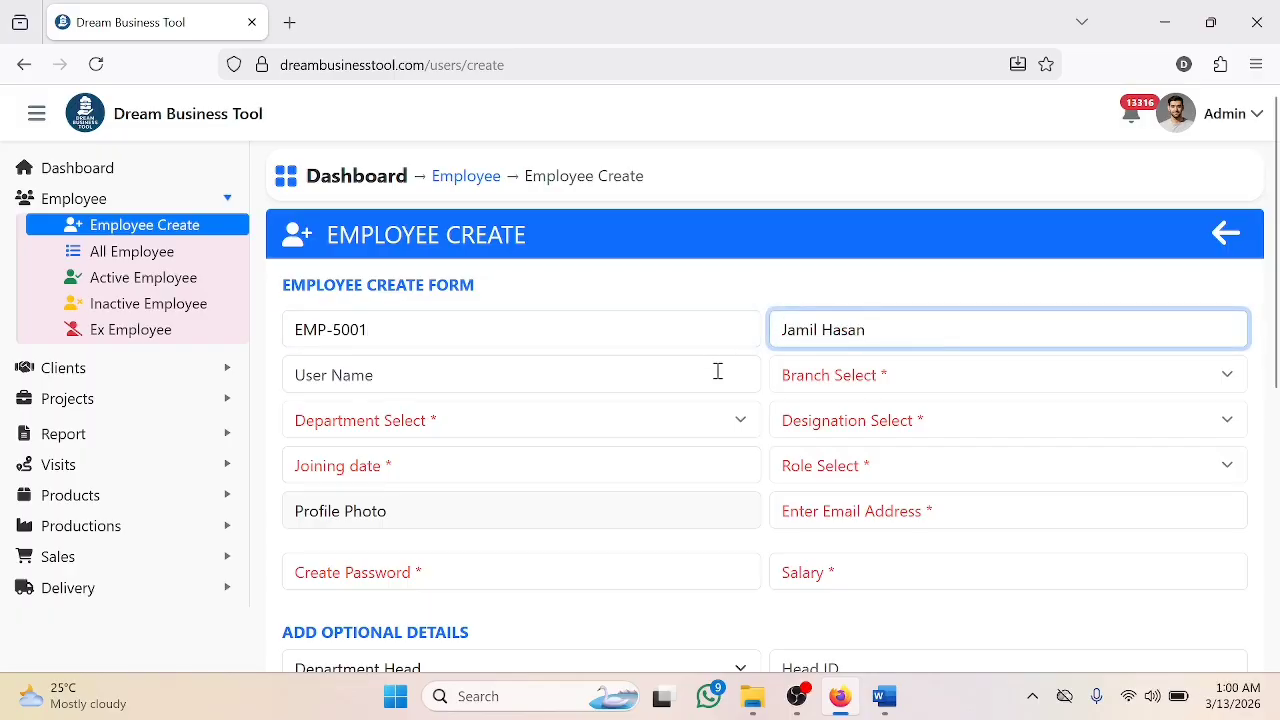
click(717, 371)
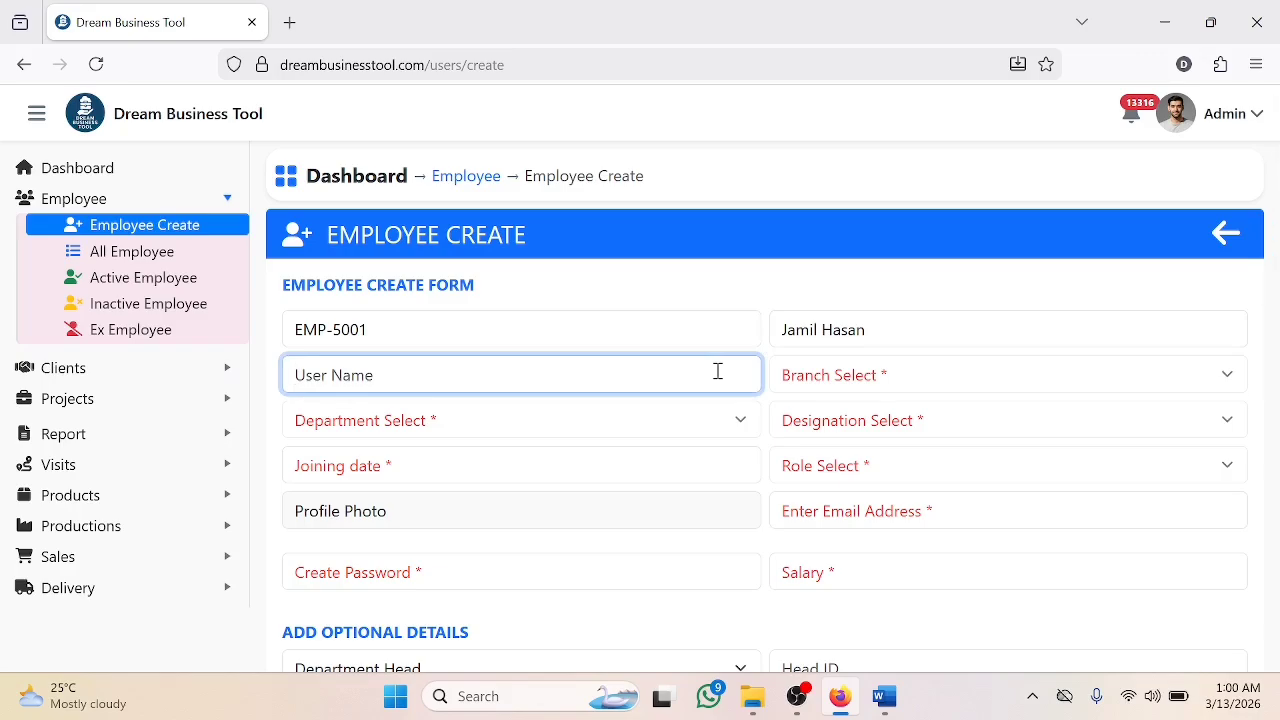
text(Jamil981)
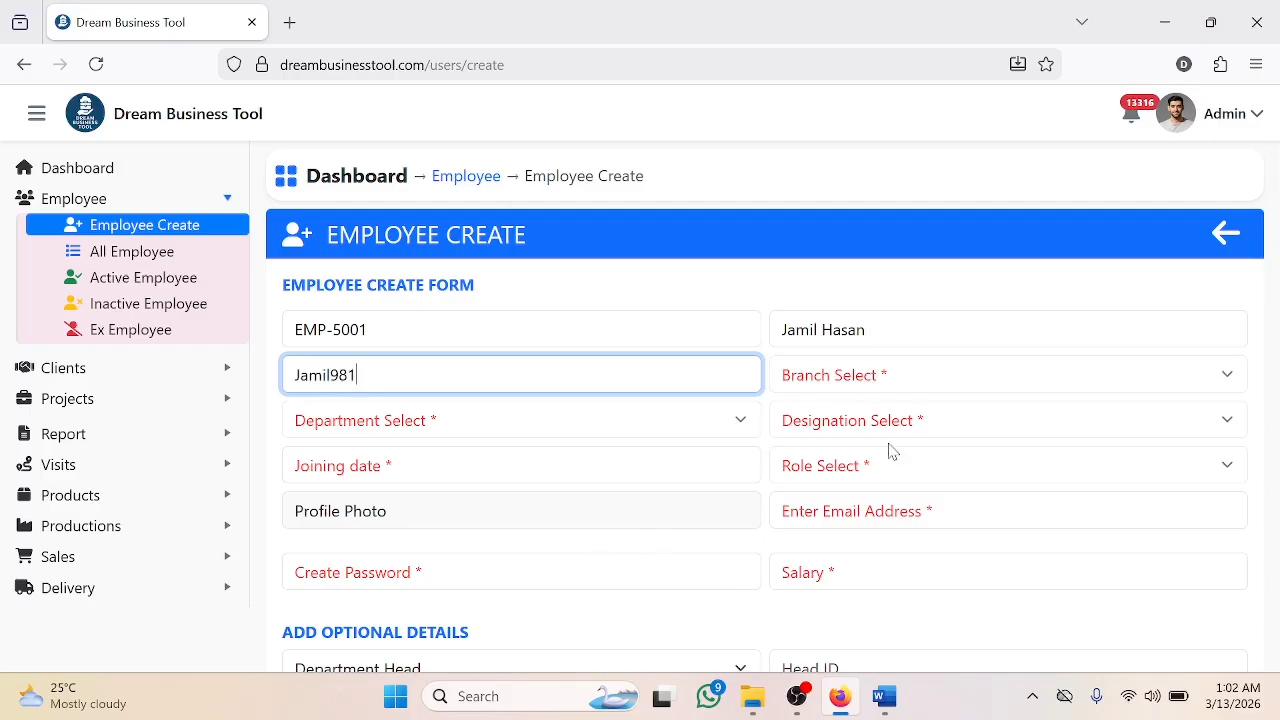
click(1028, 381)
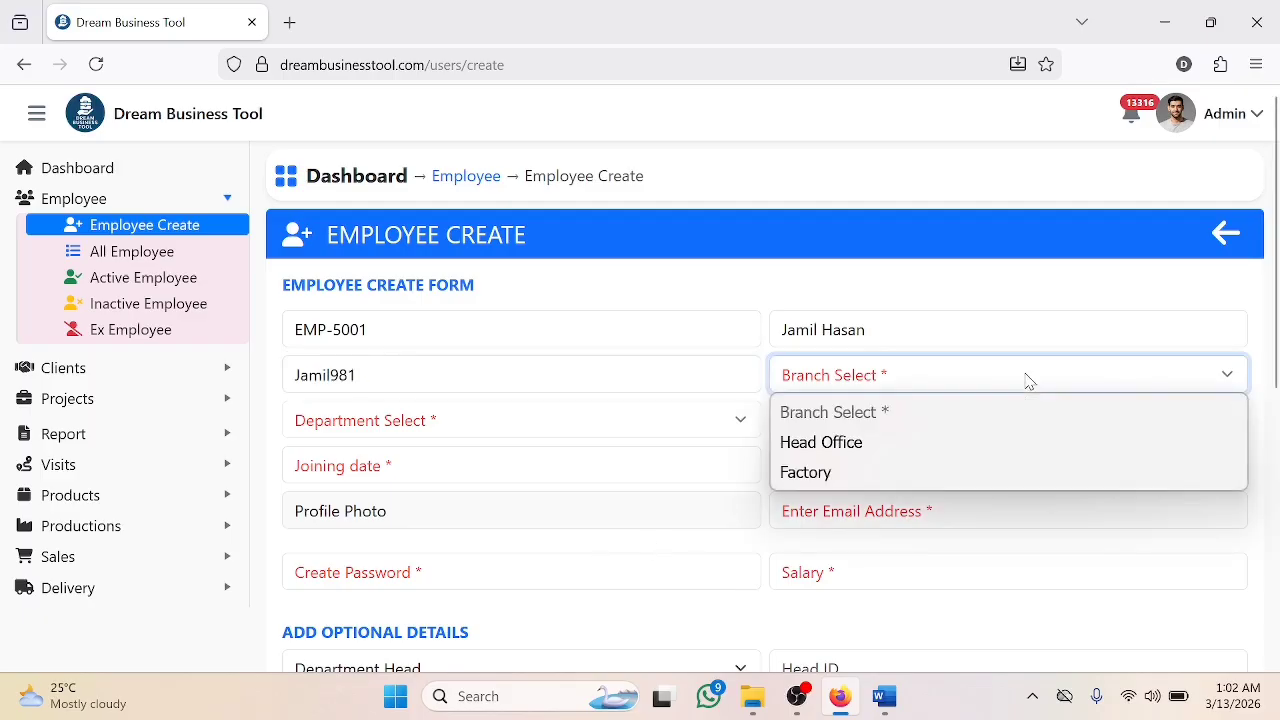
- Assign branch Head Office, department Sales & Marketing and designation Executive
click(930, 460)
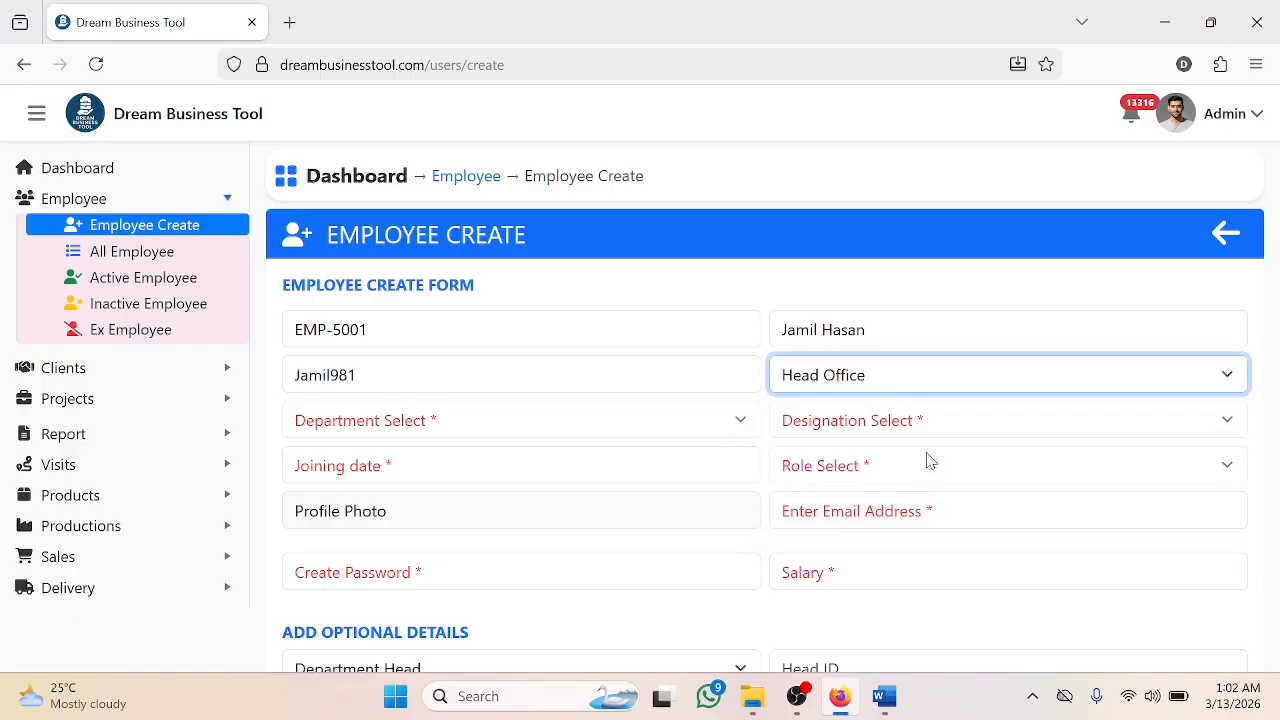
click(658, 432)
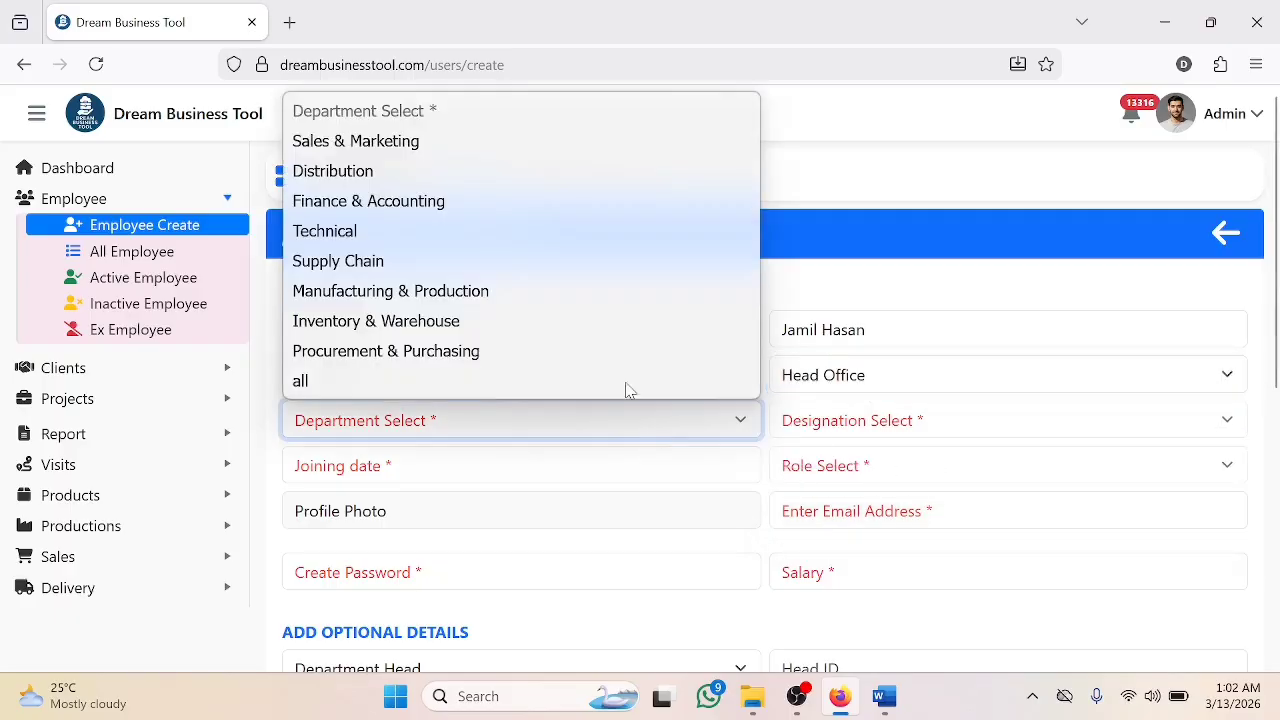
click(436, 148)
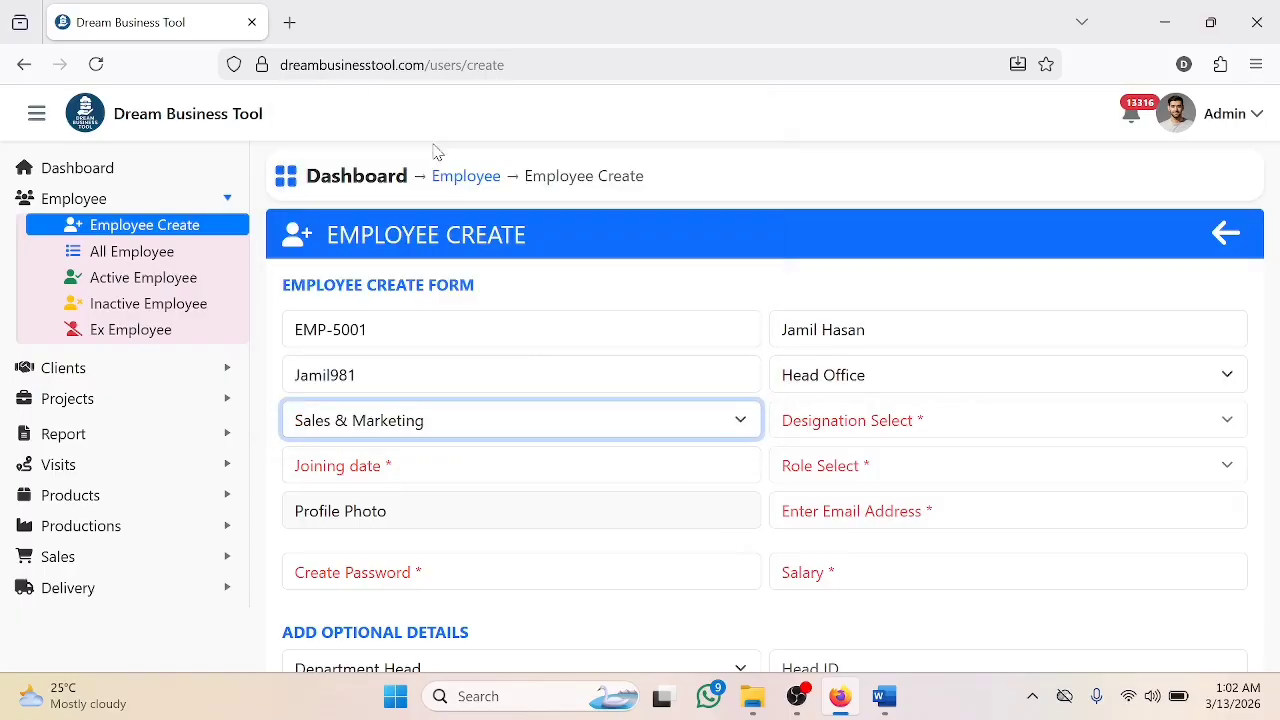
click(995, 430)
scroll(966, 331, down, 1)
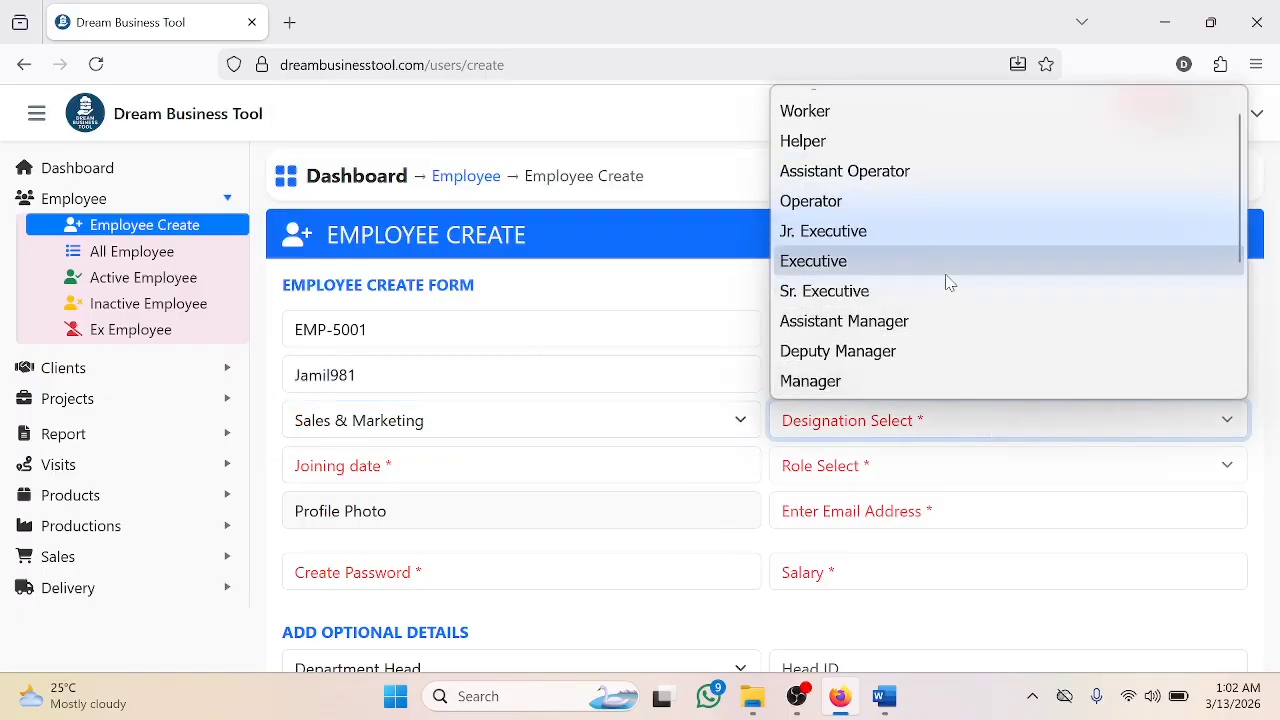
click(870, 268)
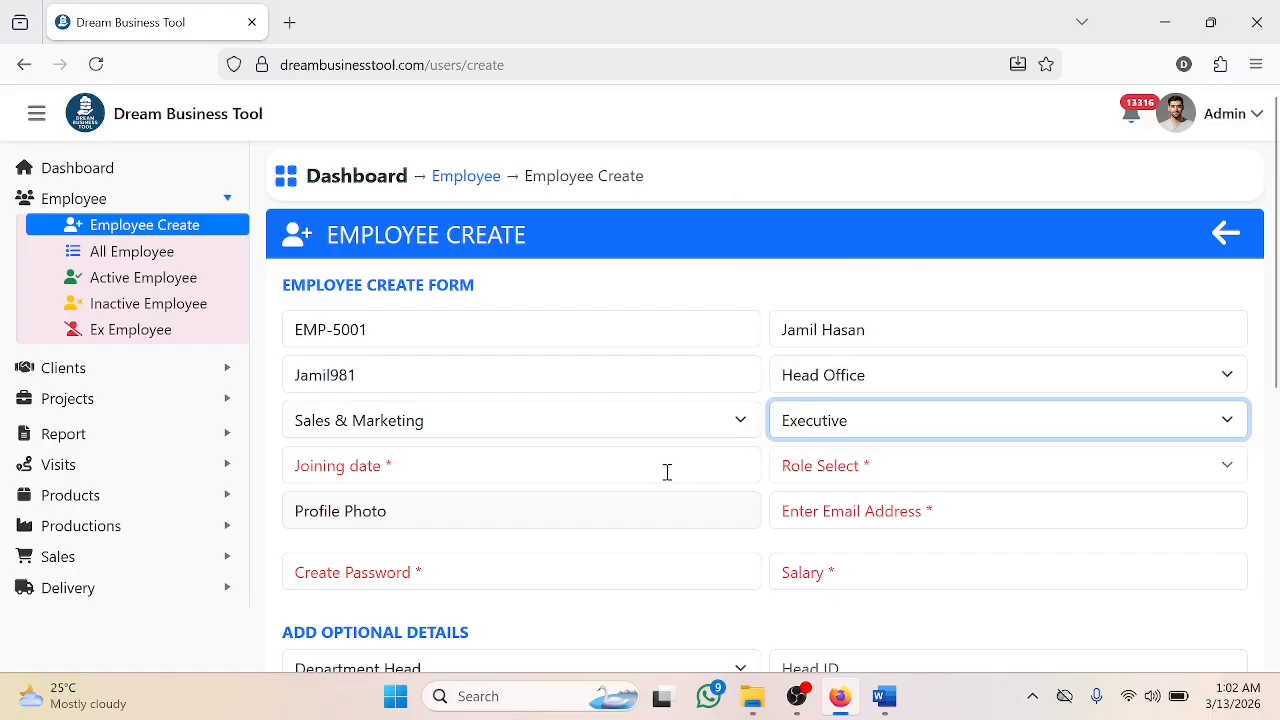
- Set the joining date to 13 March 2026 and the role to Team Member
click(745, 460)
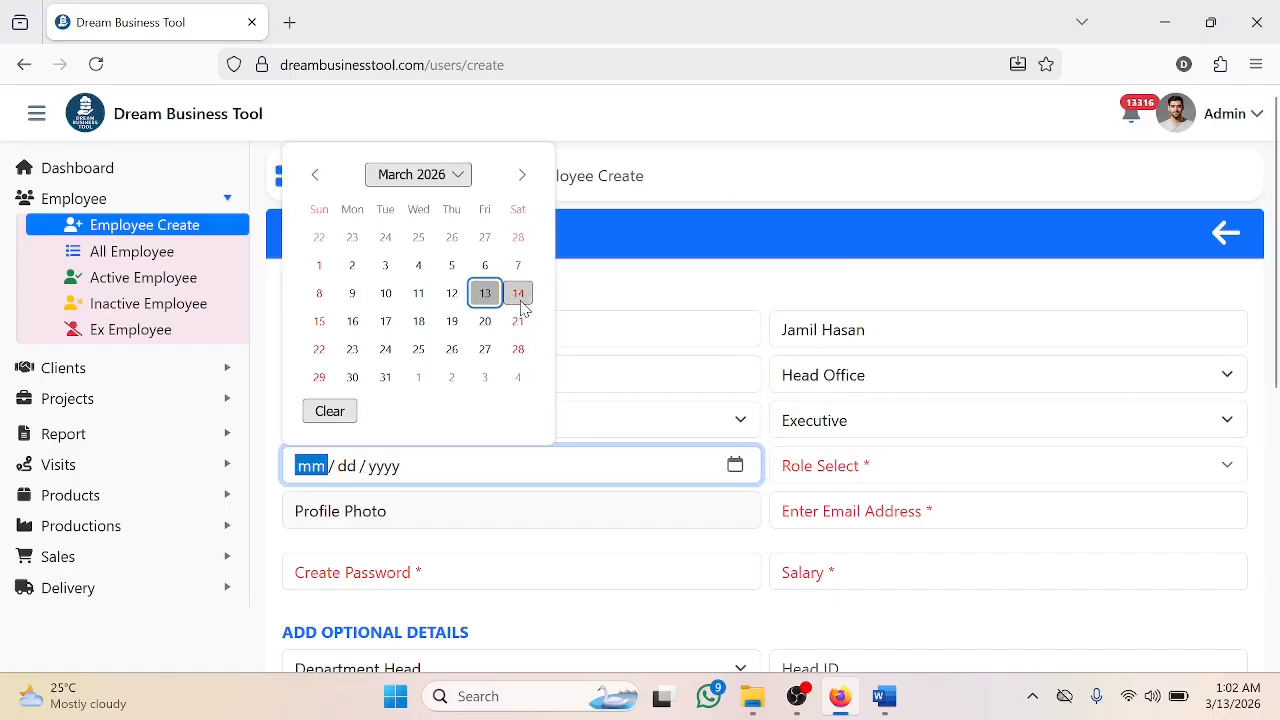
click(485, 293)
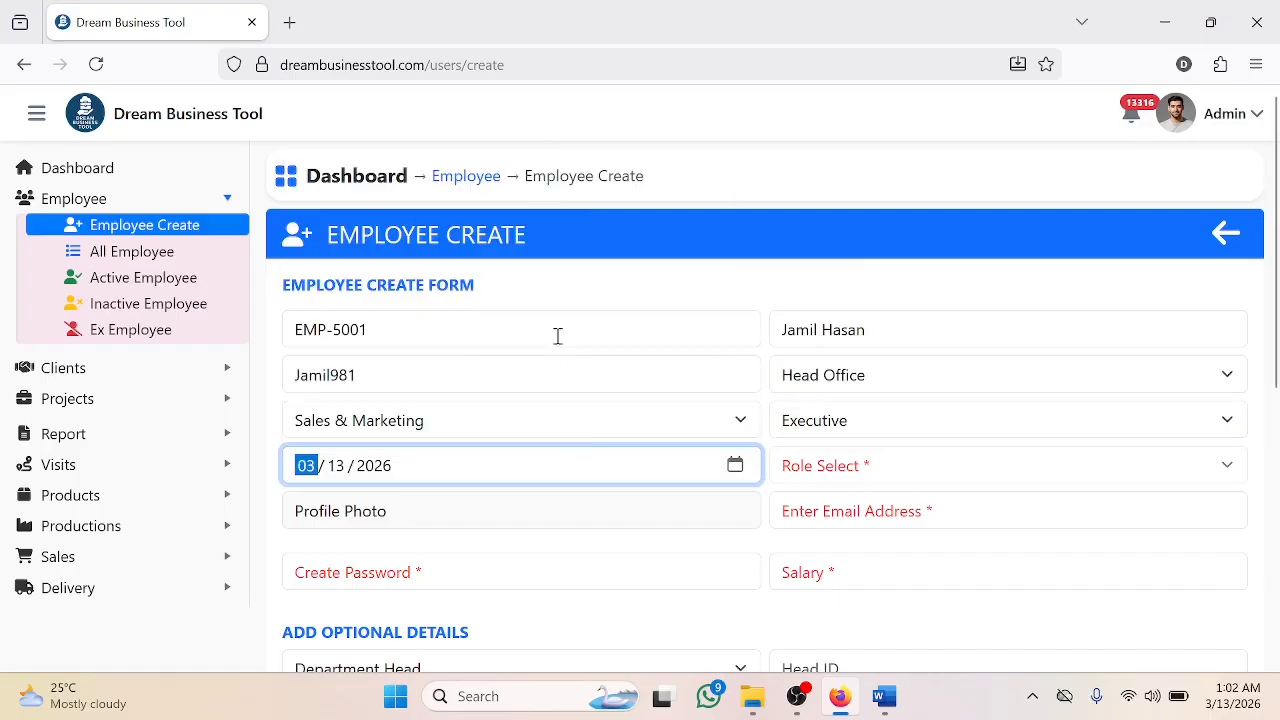
click(1037, 472)
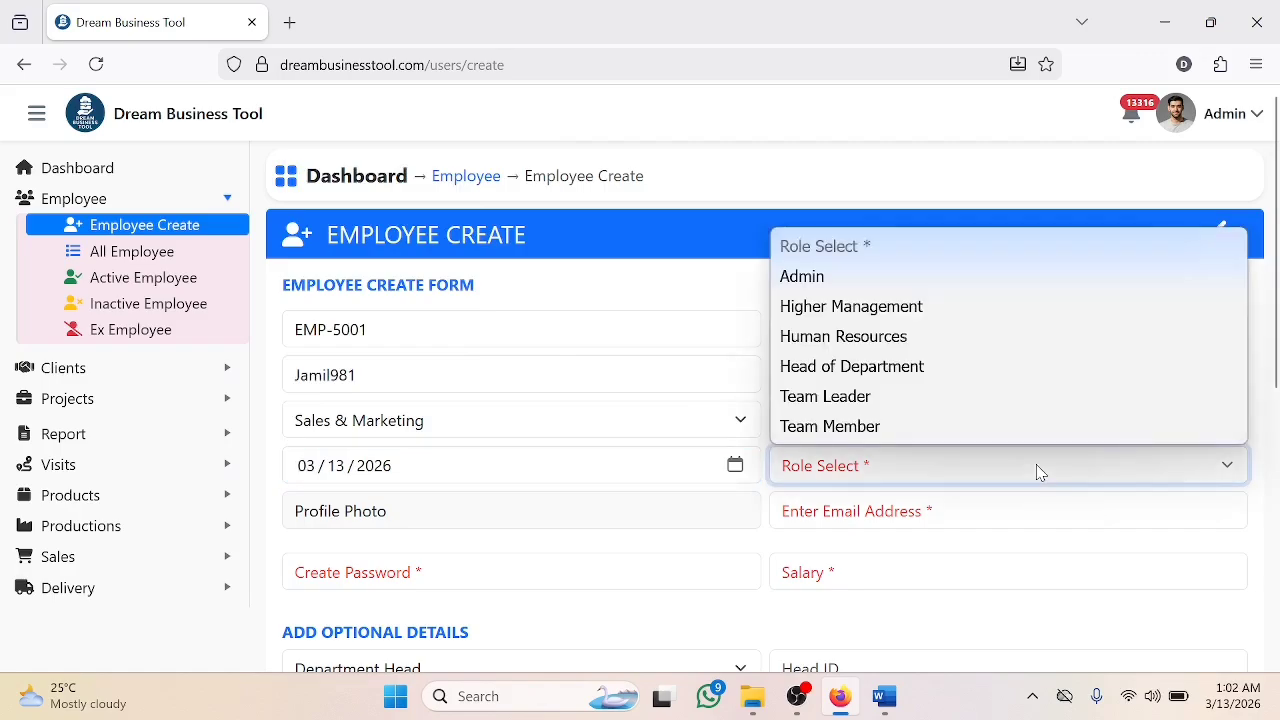
click(872, 428)
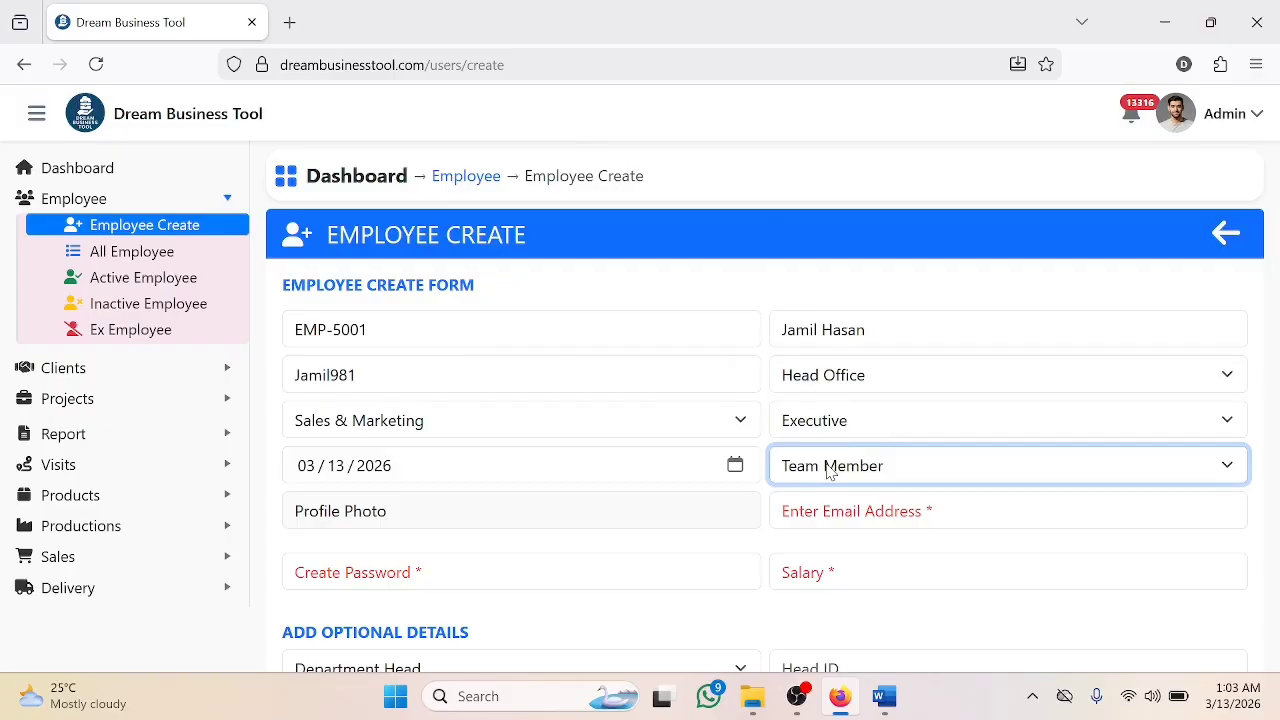
click(679, 510)
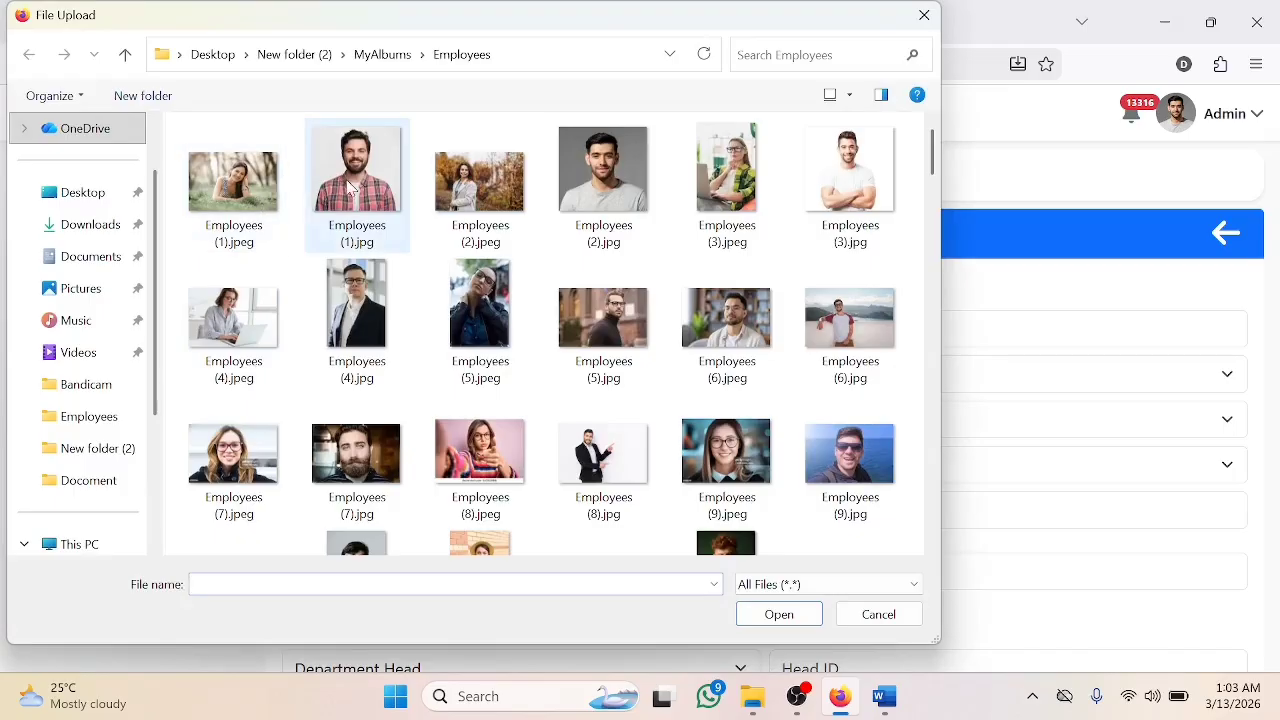
- Attach Employees (1).jpg as the profile photo and paste the employee's e-mail address
click(356, 180)
click(779, 616)
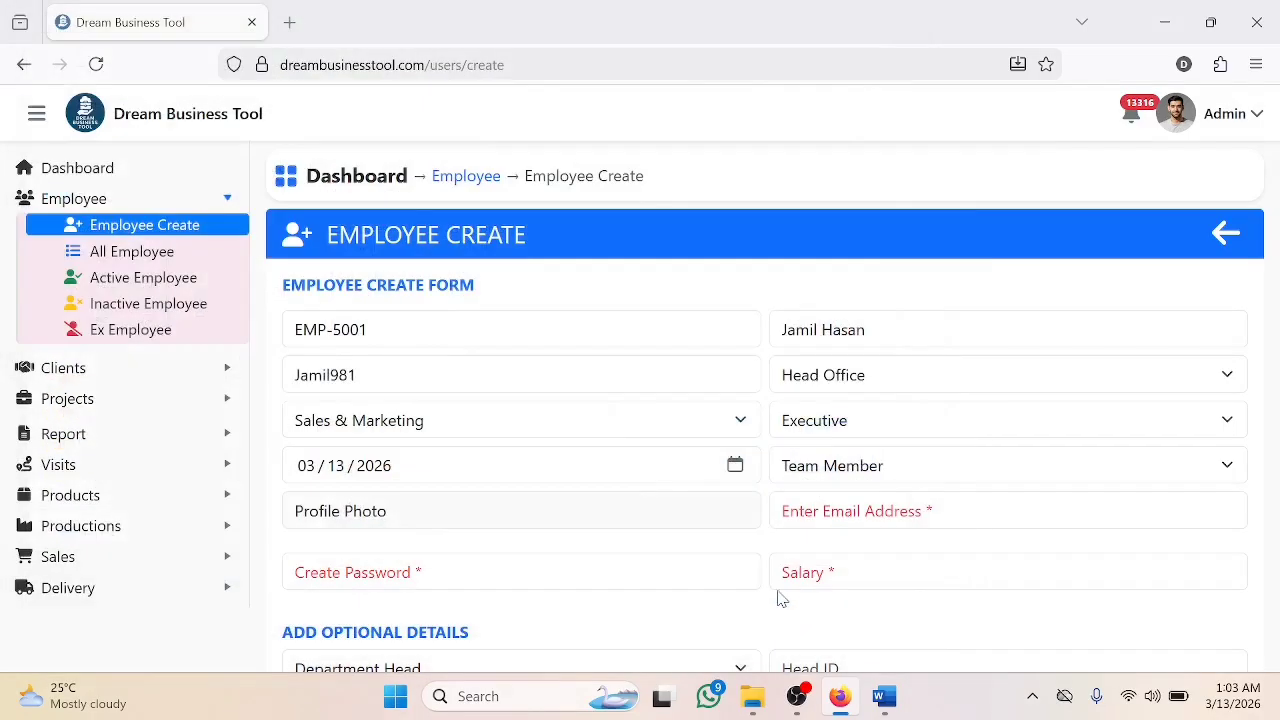
click(854, 510)
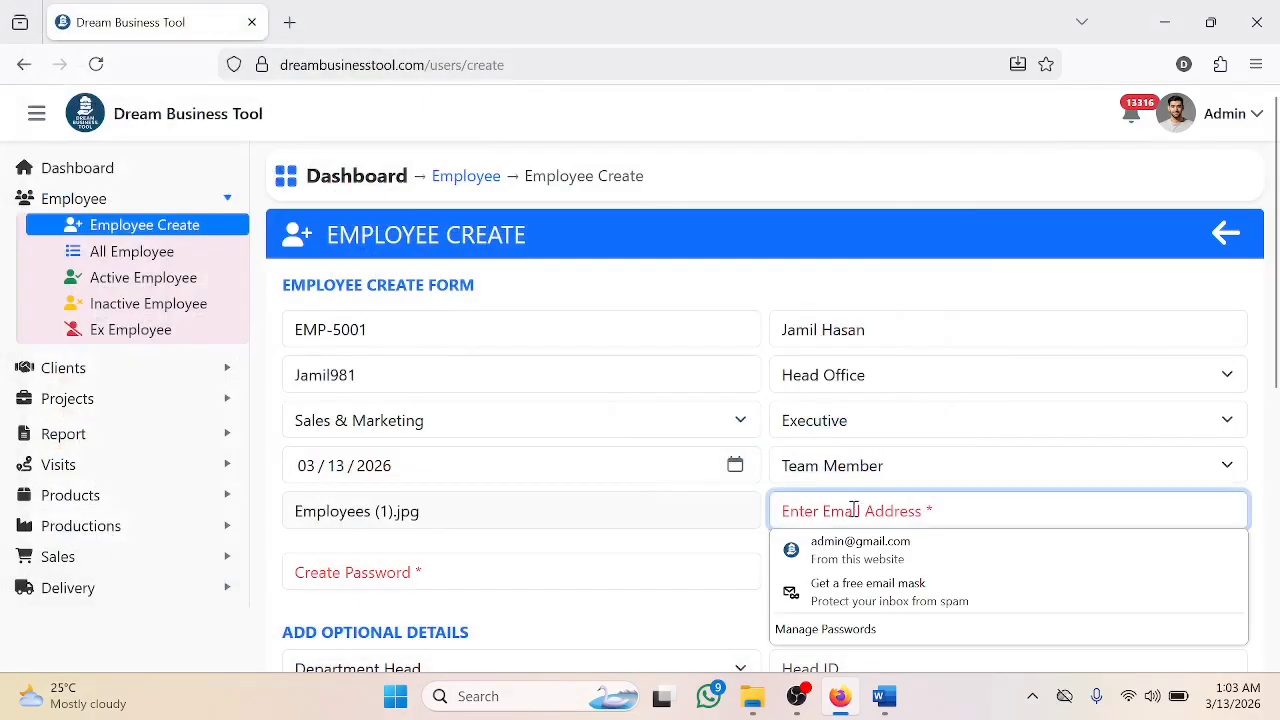
key(ctrl+v)
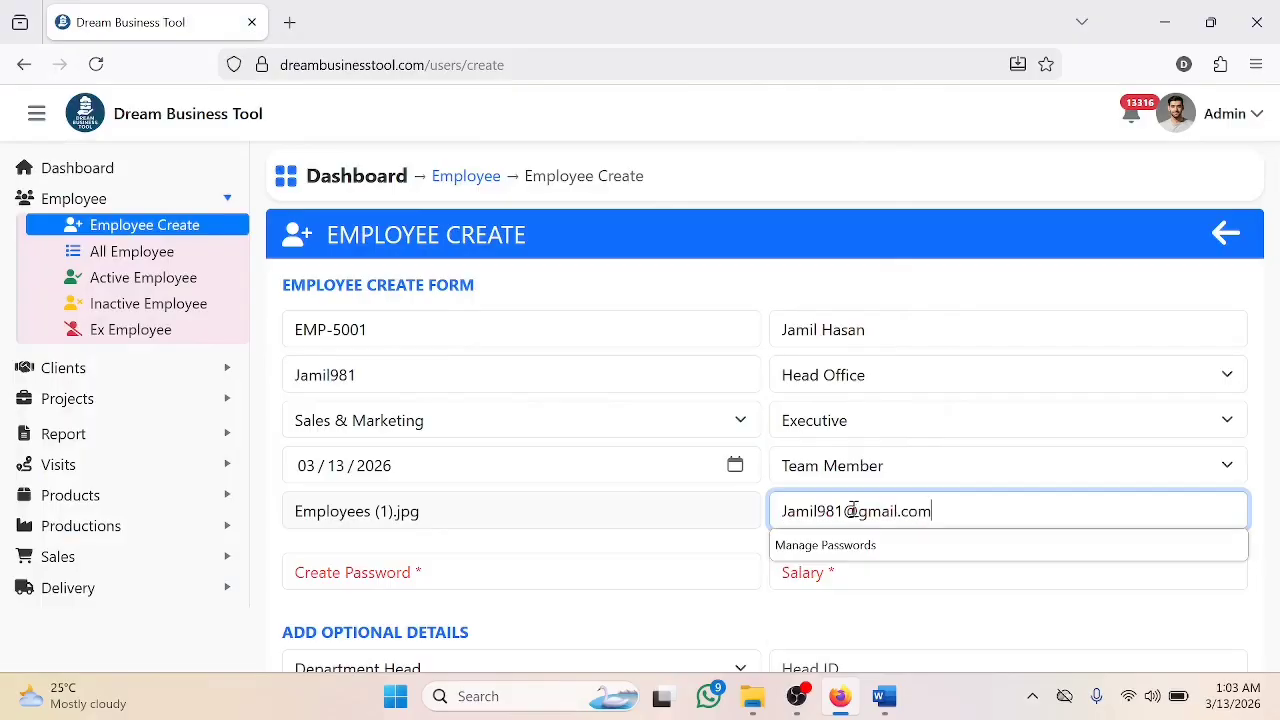
- Enter a login password and a salary of 20000
click(663, 571)
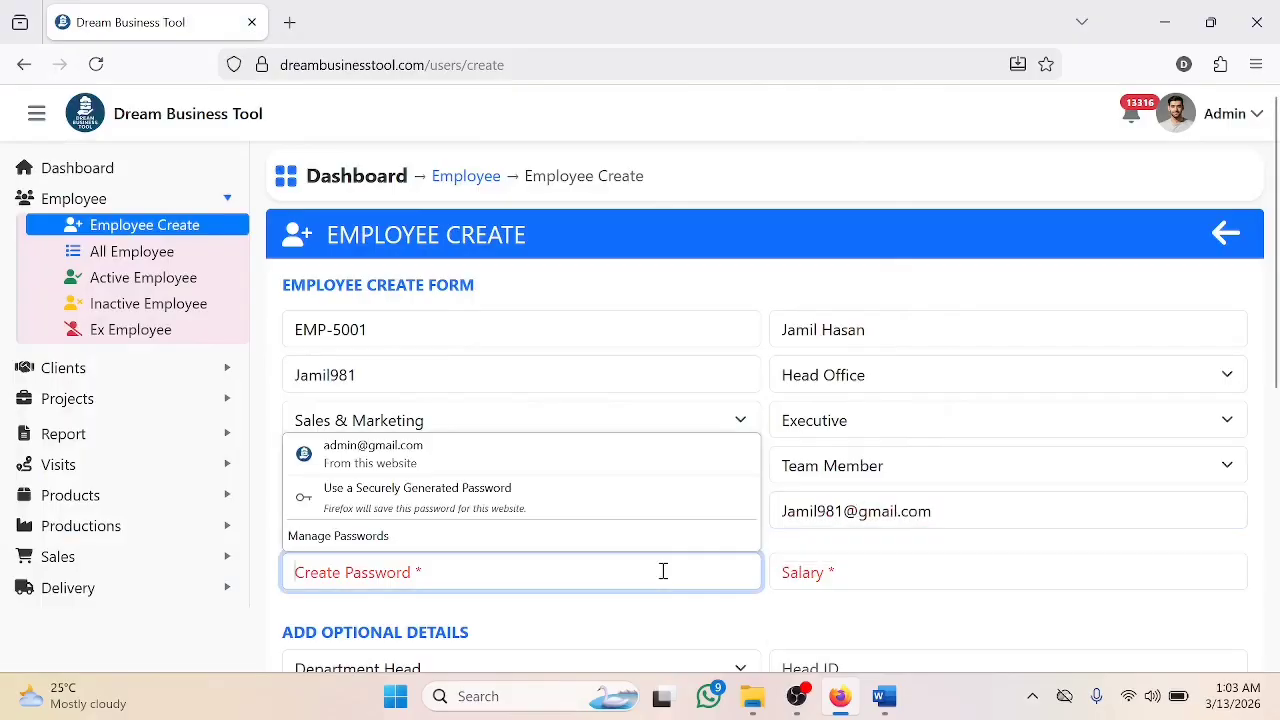
text(12345)
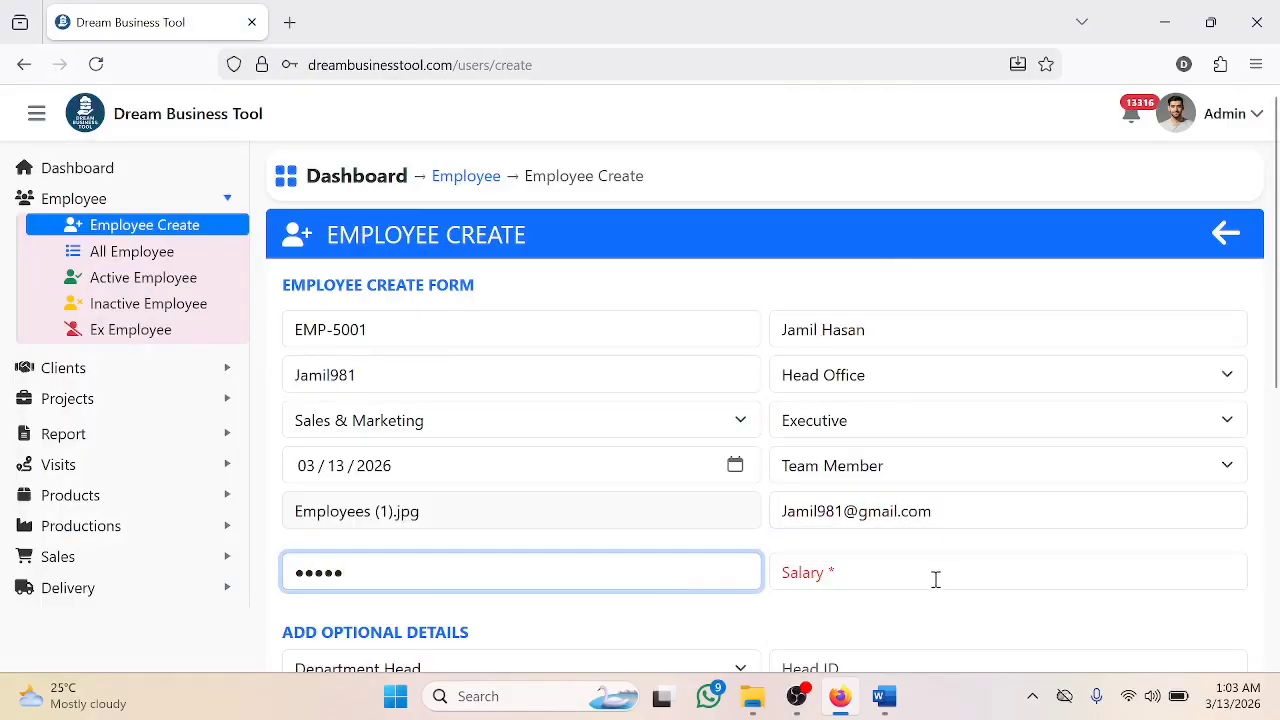
click(897, 584)
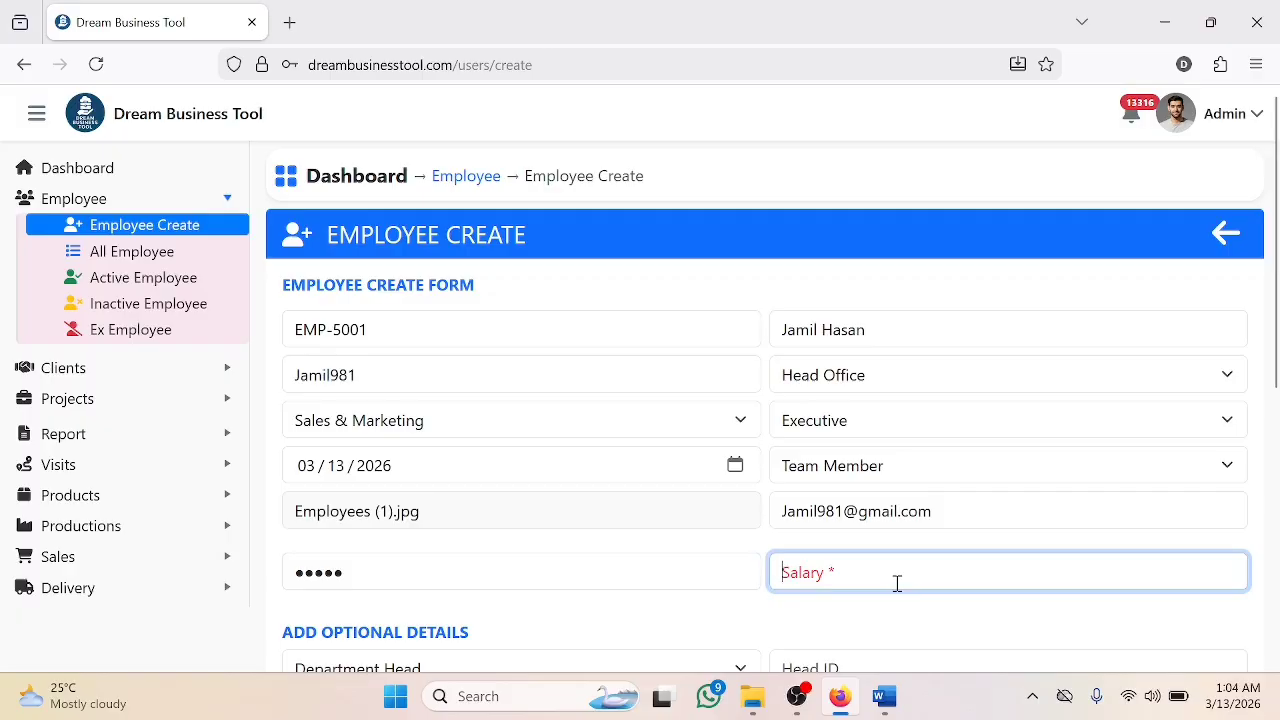
text(20000)
scroll(885, 573, down, 2)
drag(469, 424, 283, 428)
- Choose the department head and the leader, filling their Head and Leader IDs
scroll(623, 489, down, 2)
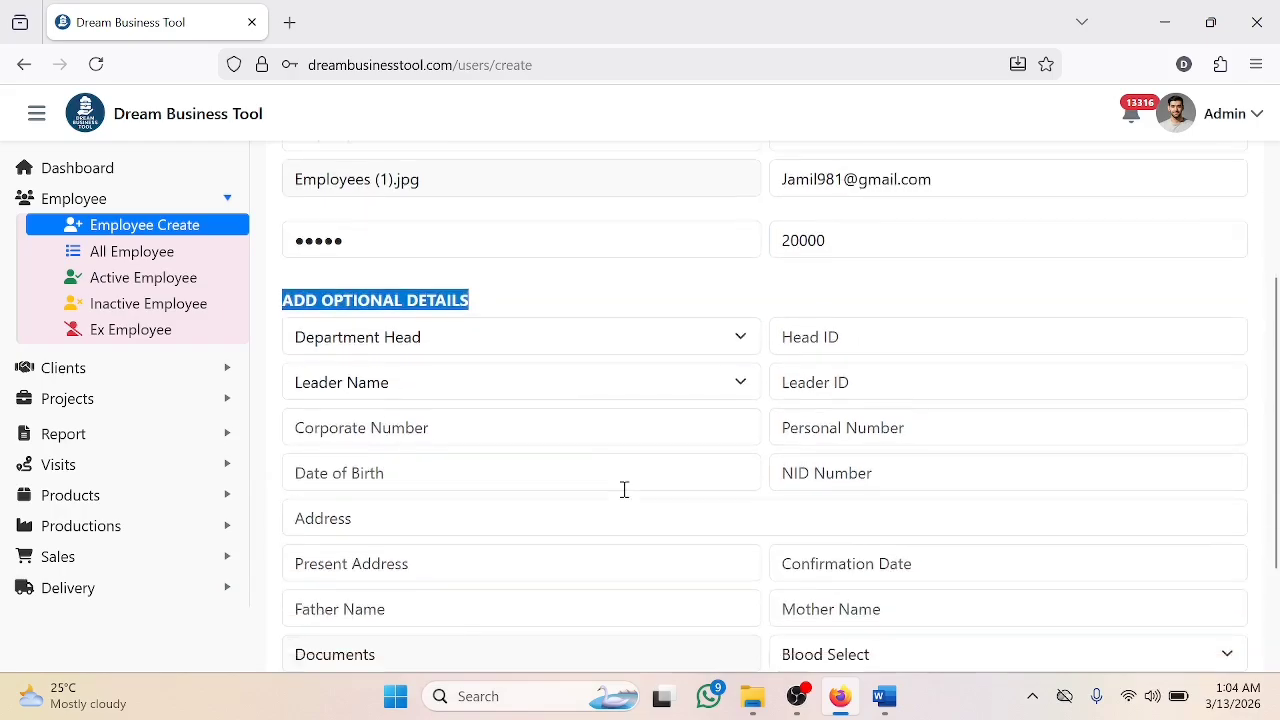
scroll(706, 486, down, 1)
scroll(731, 494, up, 2)
click(646, 352)
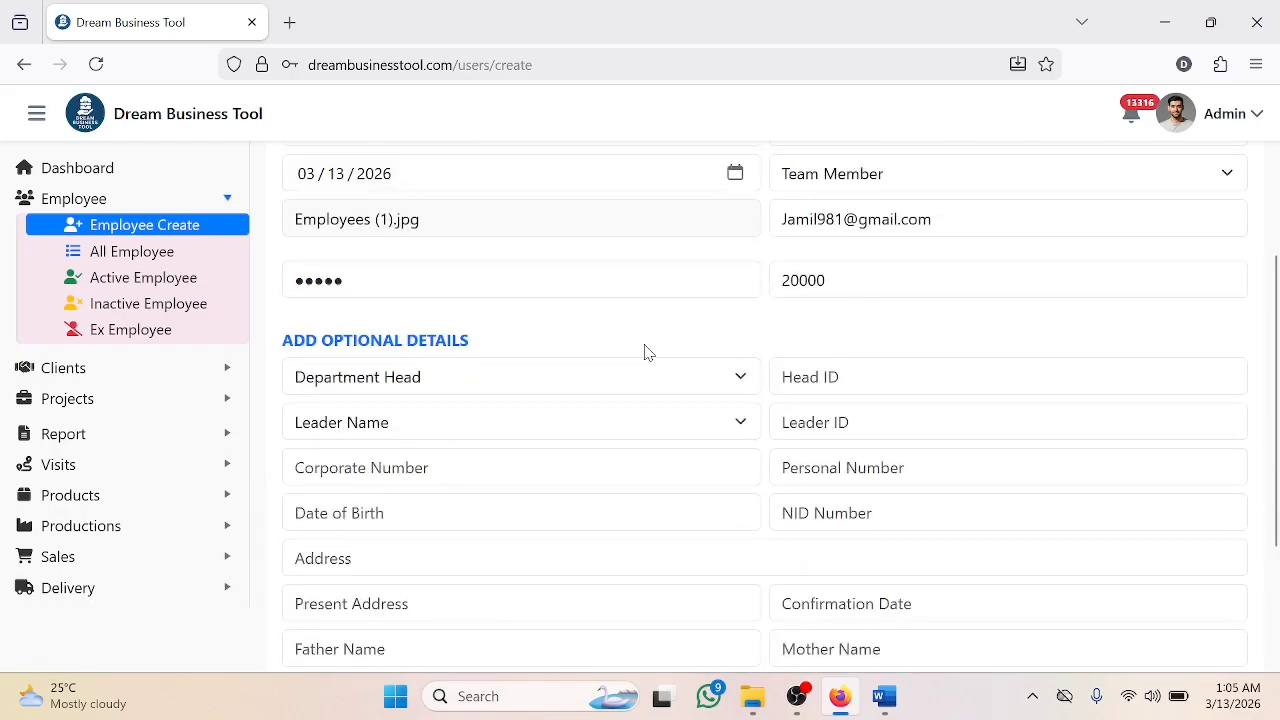
click(609, 377)
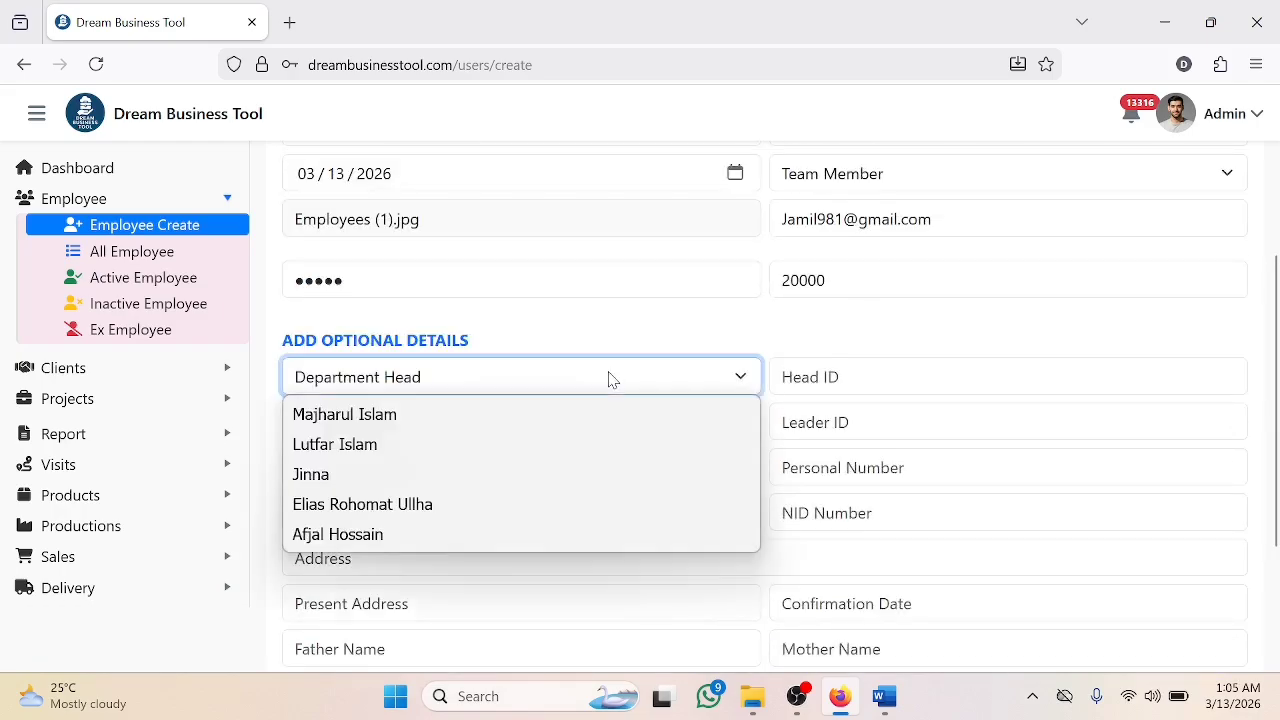
click(520, 414)
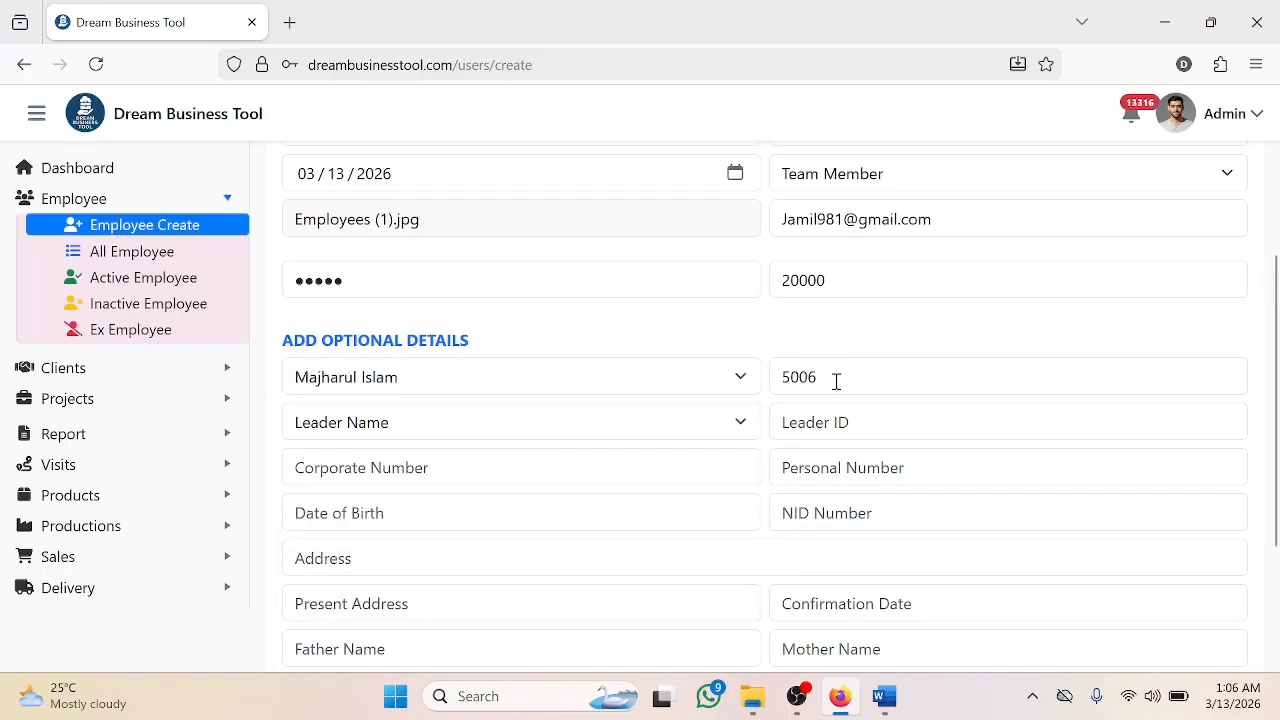
click(668, 436)
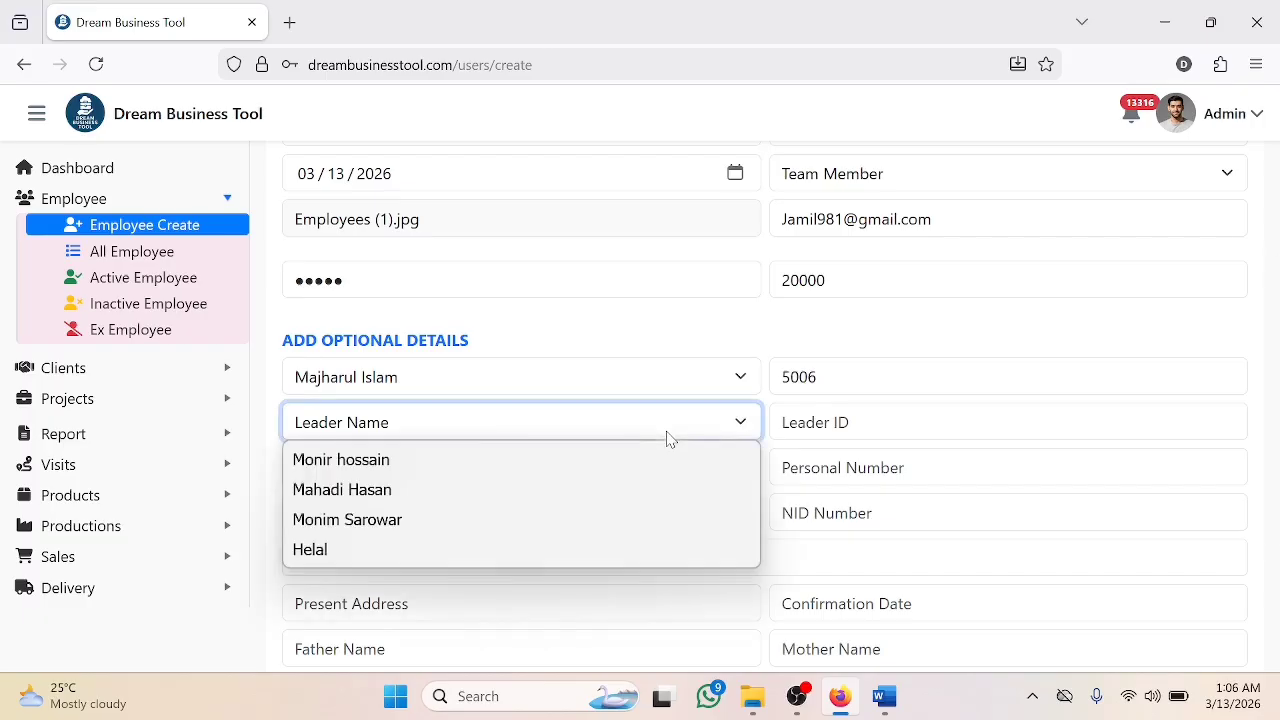
click(541, 517)
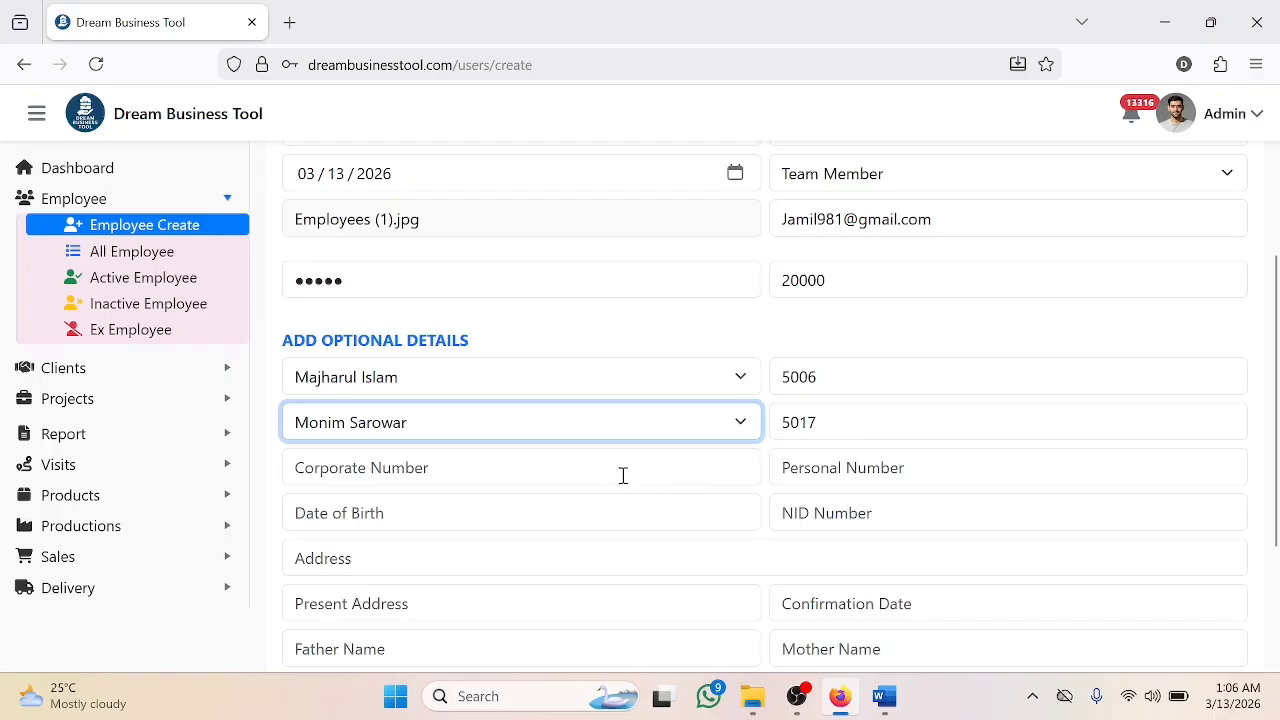
- Paste the corporate and personal phone numbers
click(449, 467)
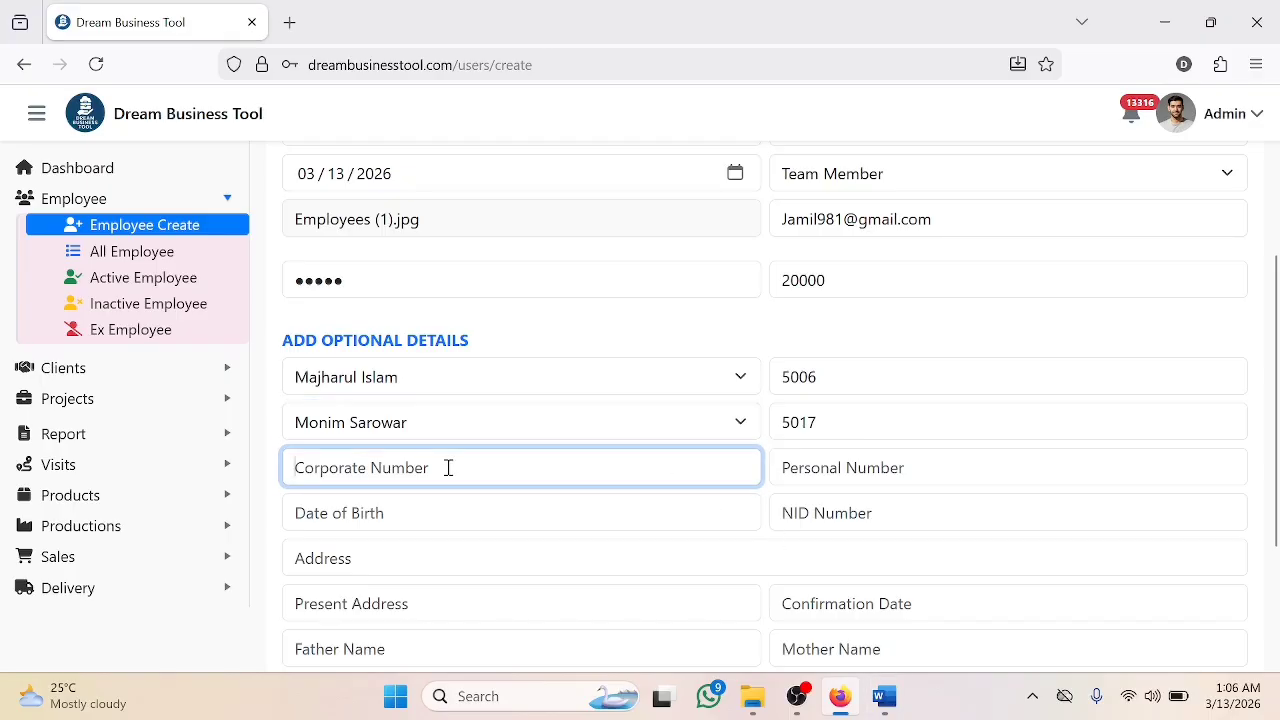
key(ctrl+v)
click(829, 473)
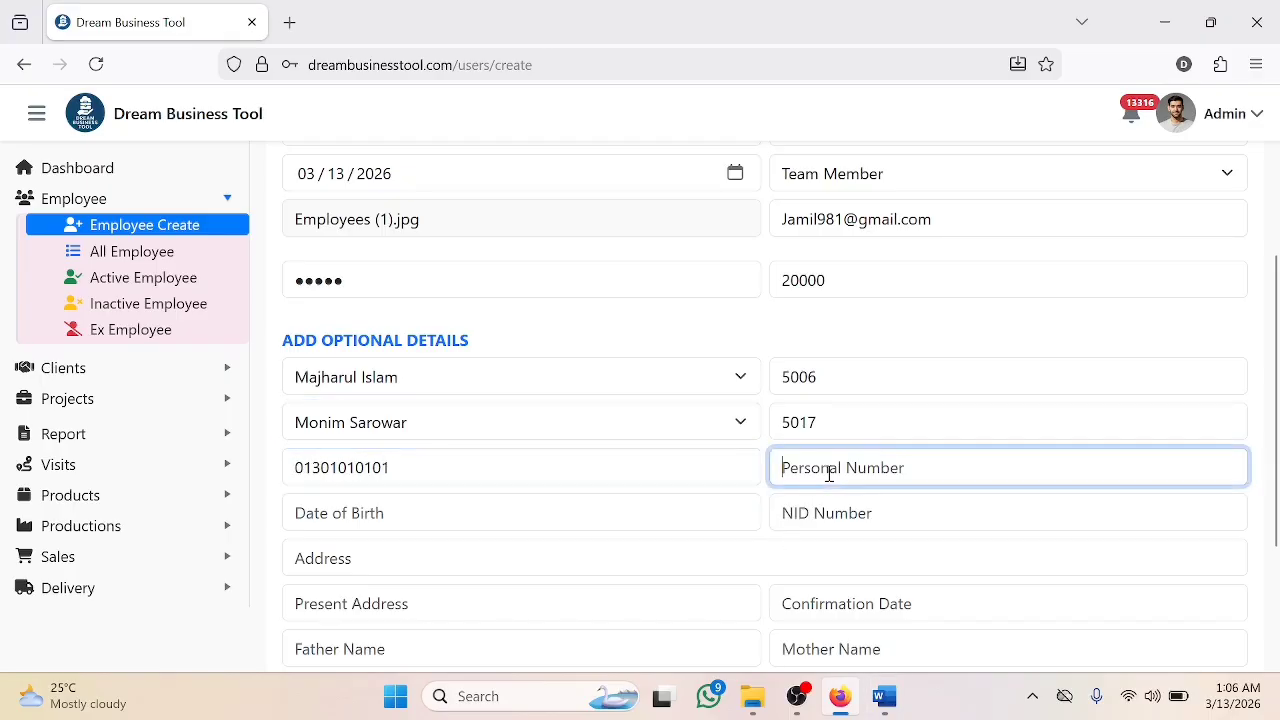
key(ctrl+v)
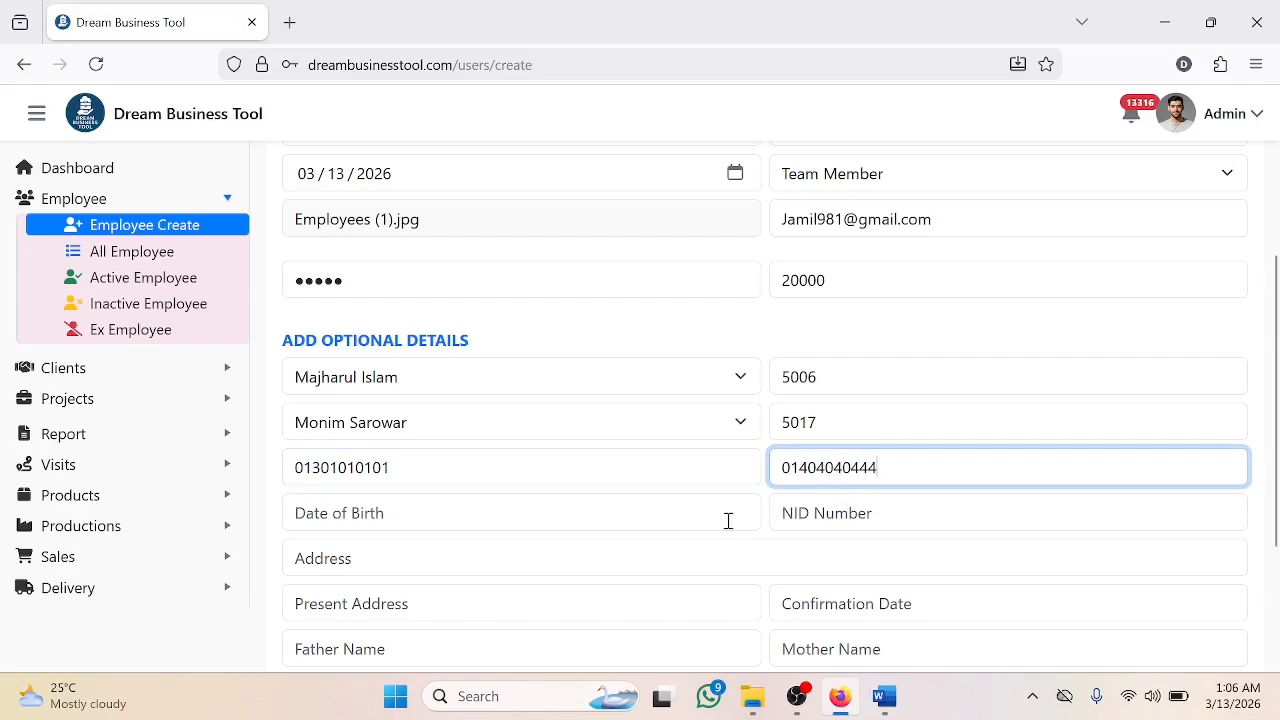
click(741, 515)
click(737, 513)
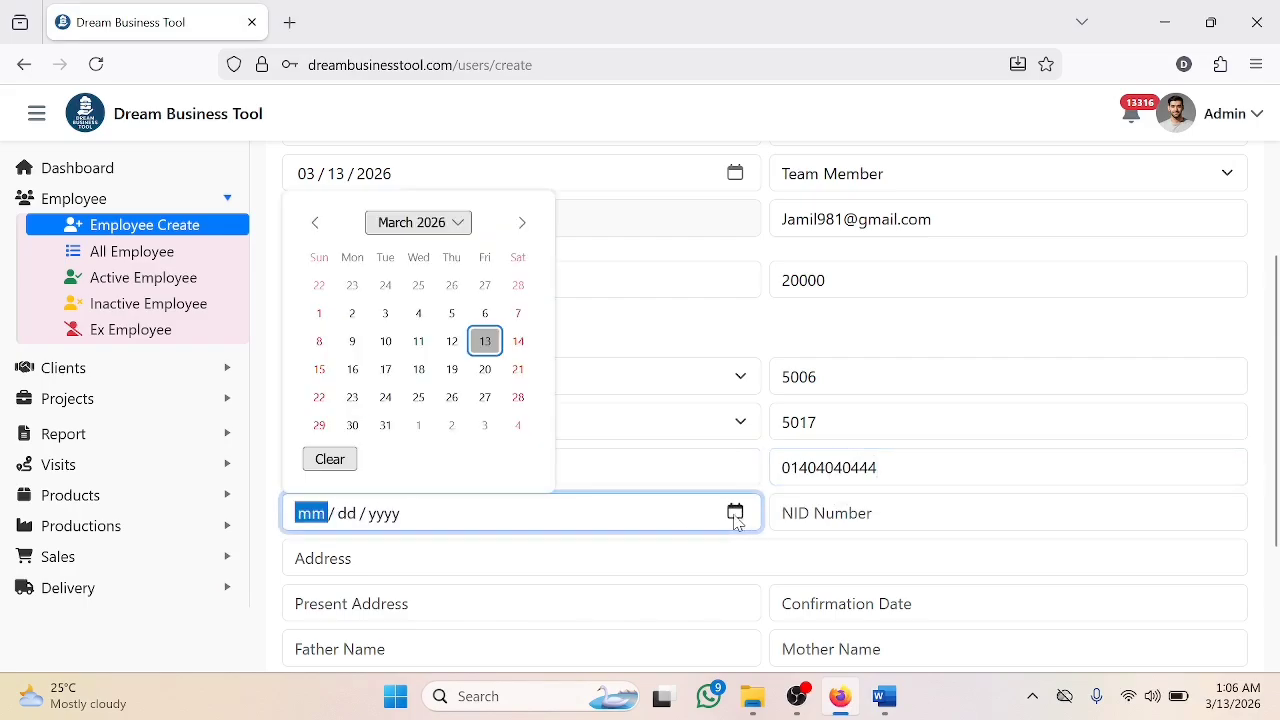
click(452, 223)
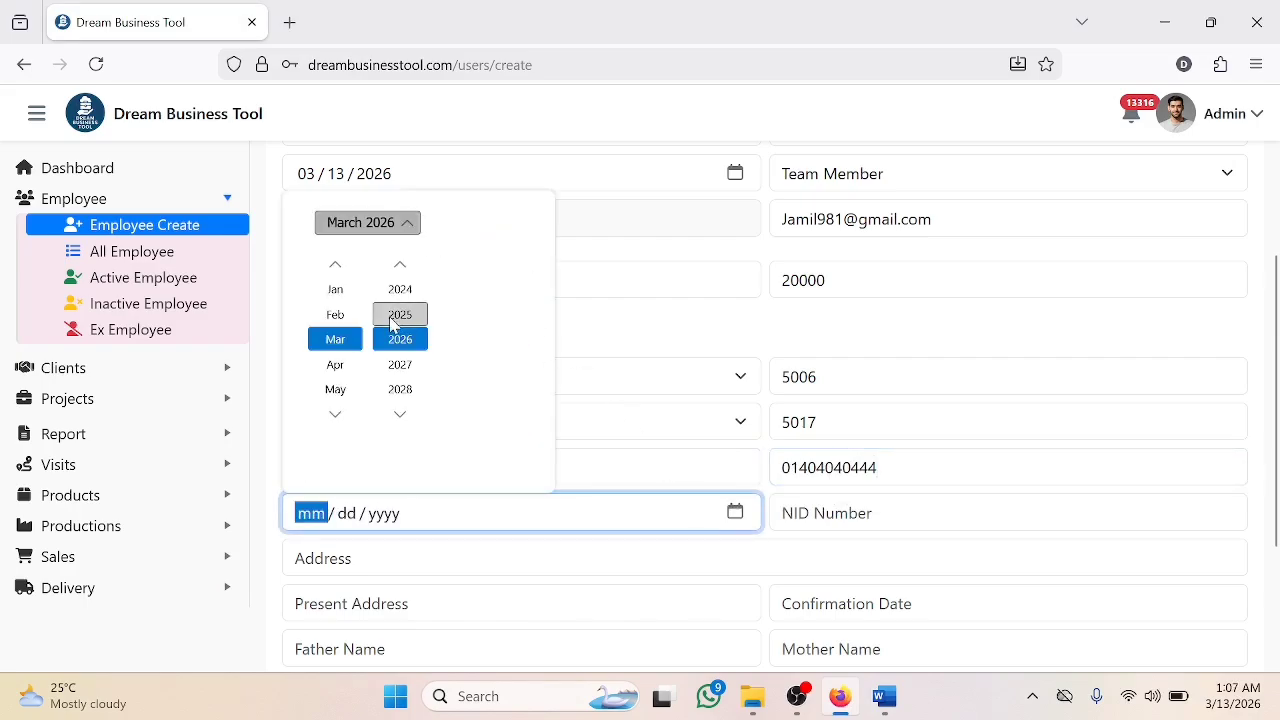
scroll(405, 330, up, 16)
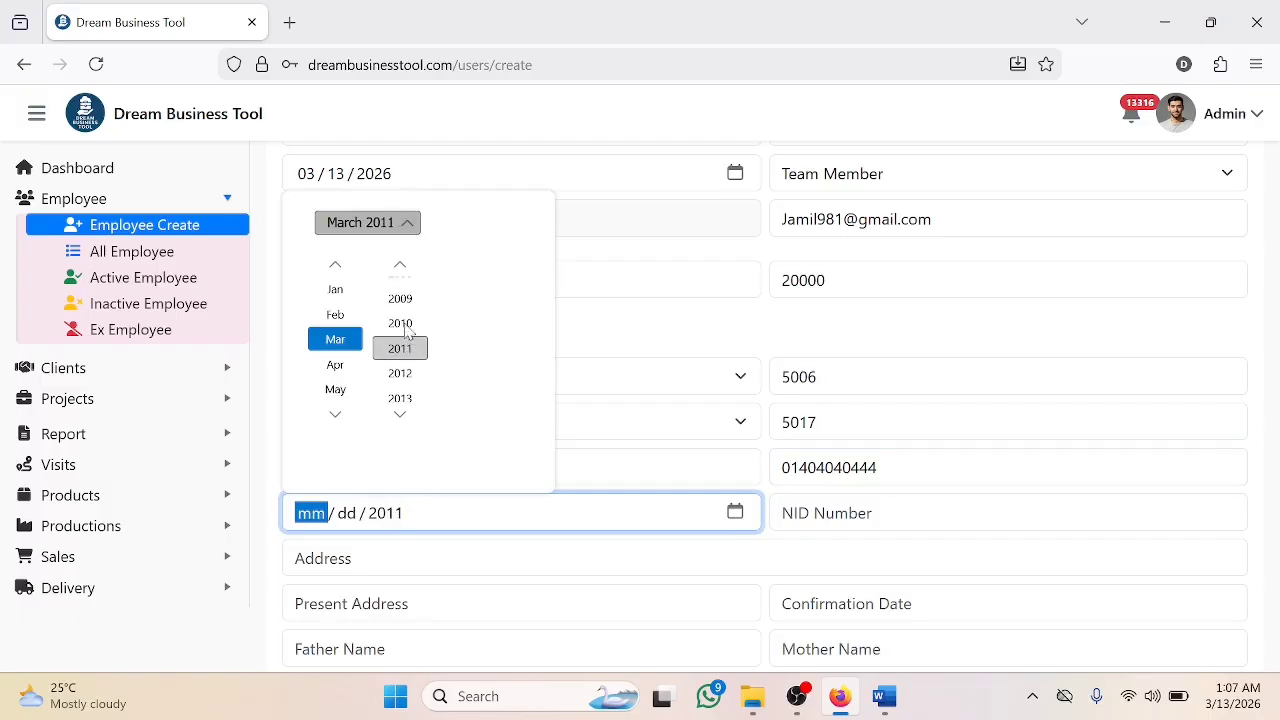
click(400, 290)
click(340, 289)
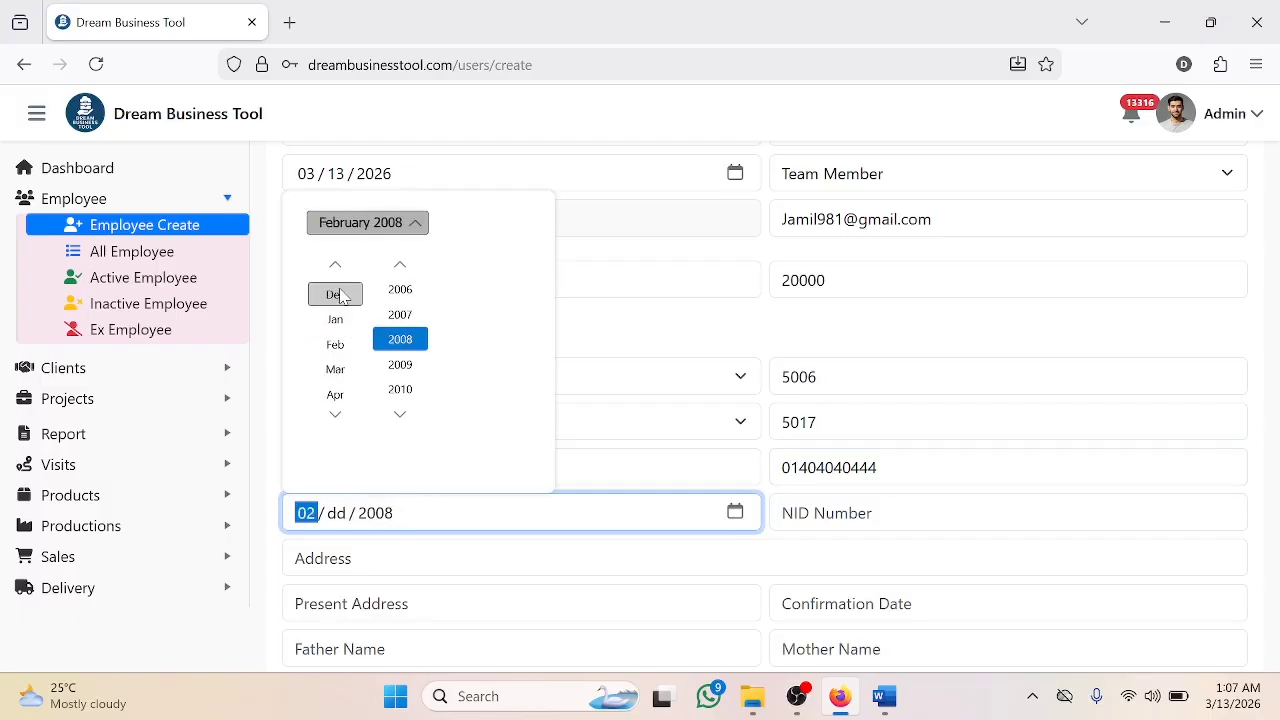
click(360, 229)
click(318, 340)
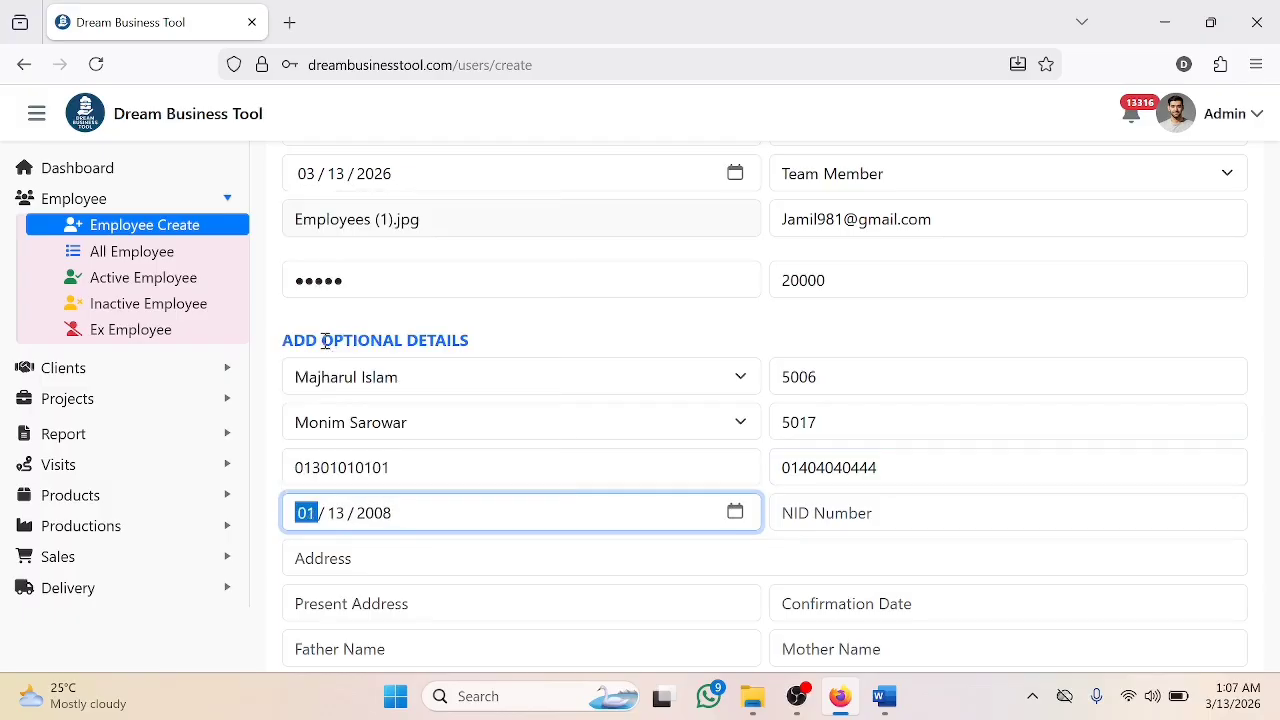
click(811, 514)
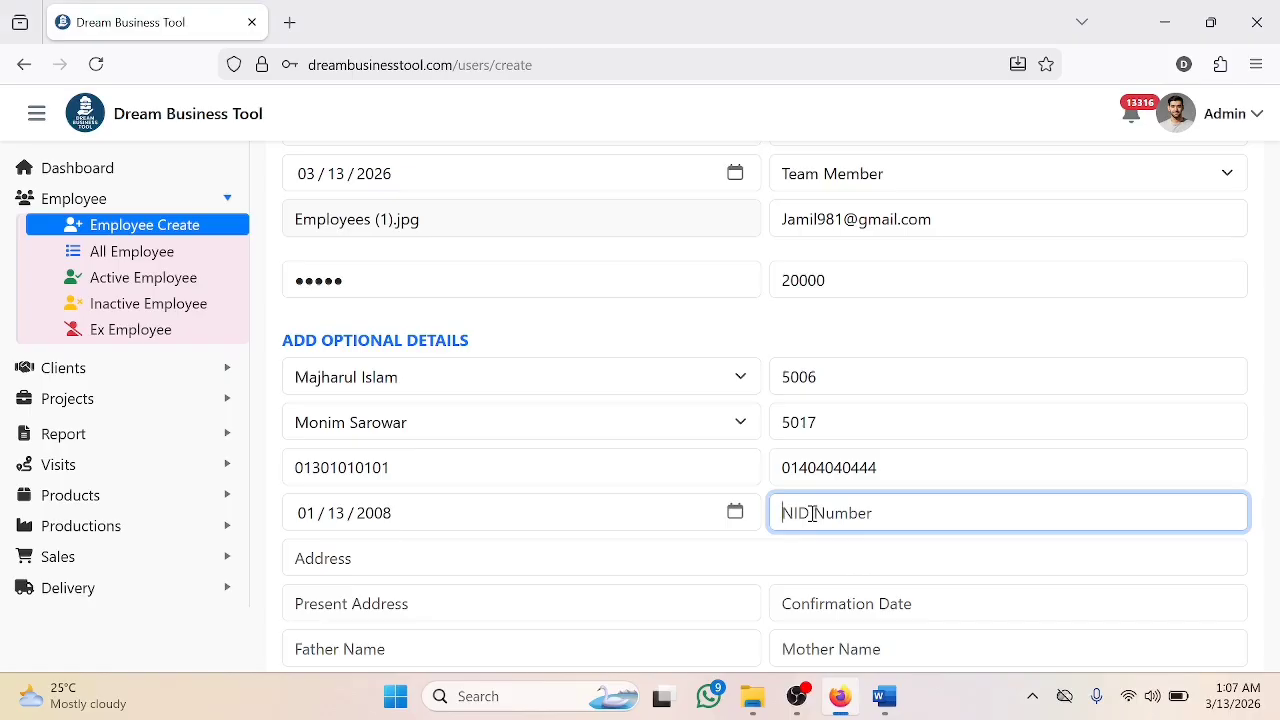
key(ctrl+v)
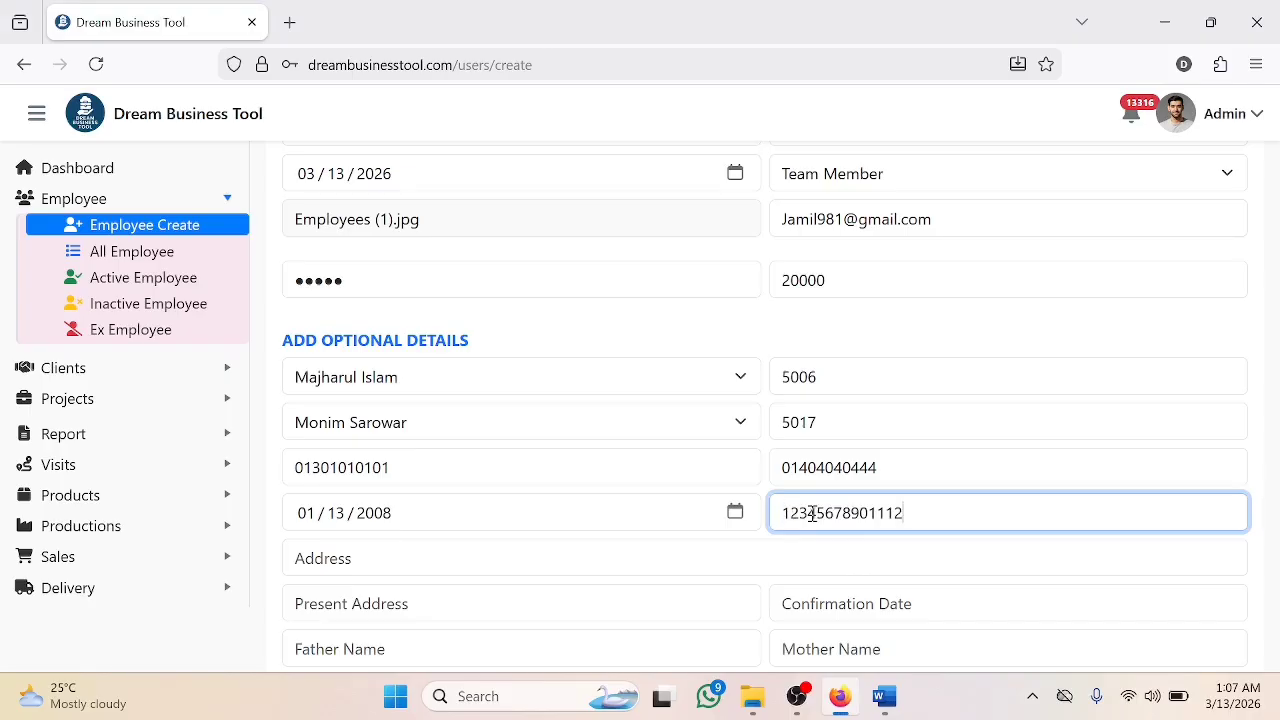
- Paste the employee's permanent and present addresses
scroll(524, 458, down, 1)
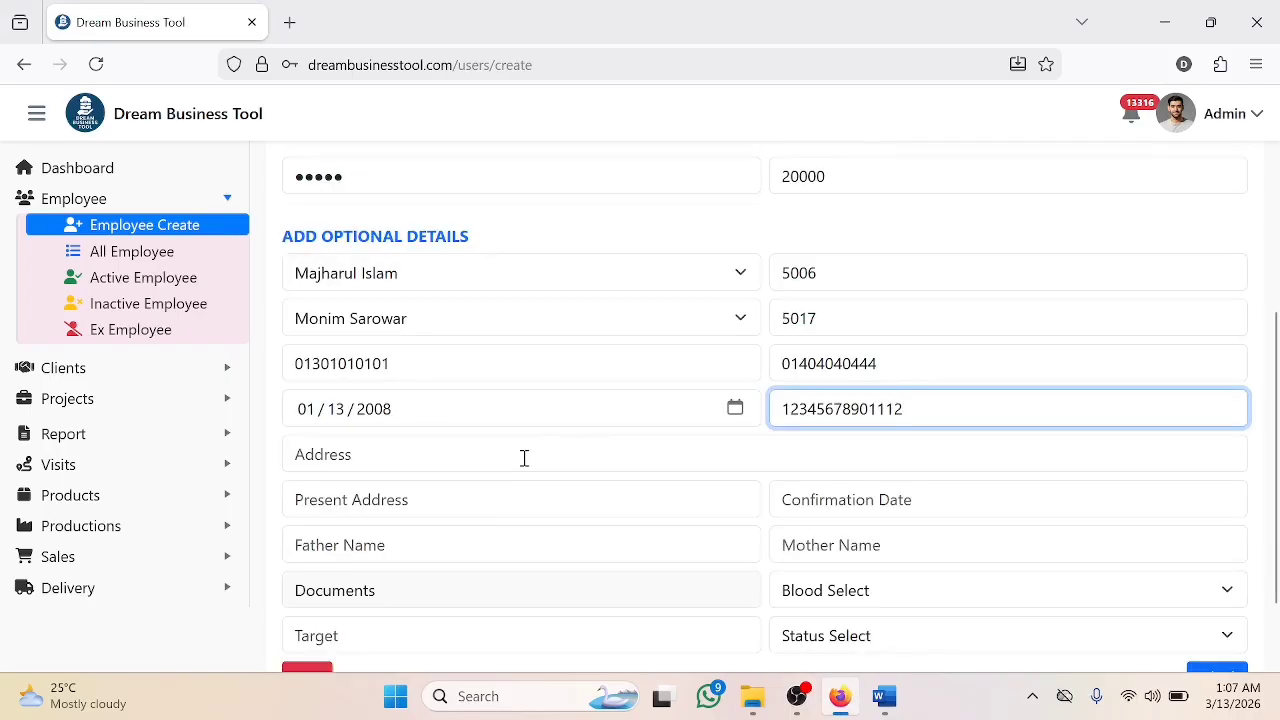
click(524, 458)
text(Sadar, Noakhali, Bangladesh.)
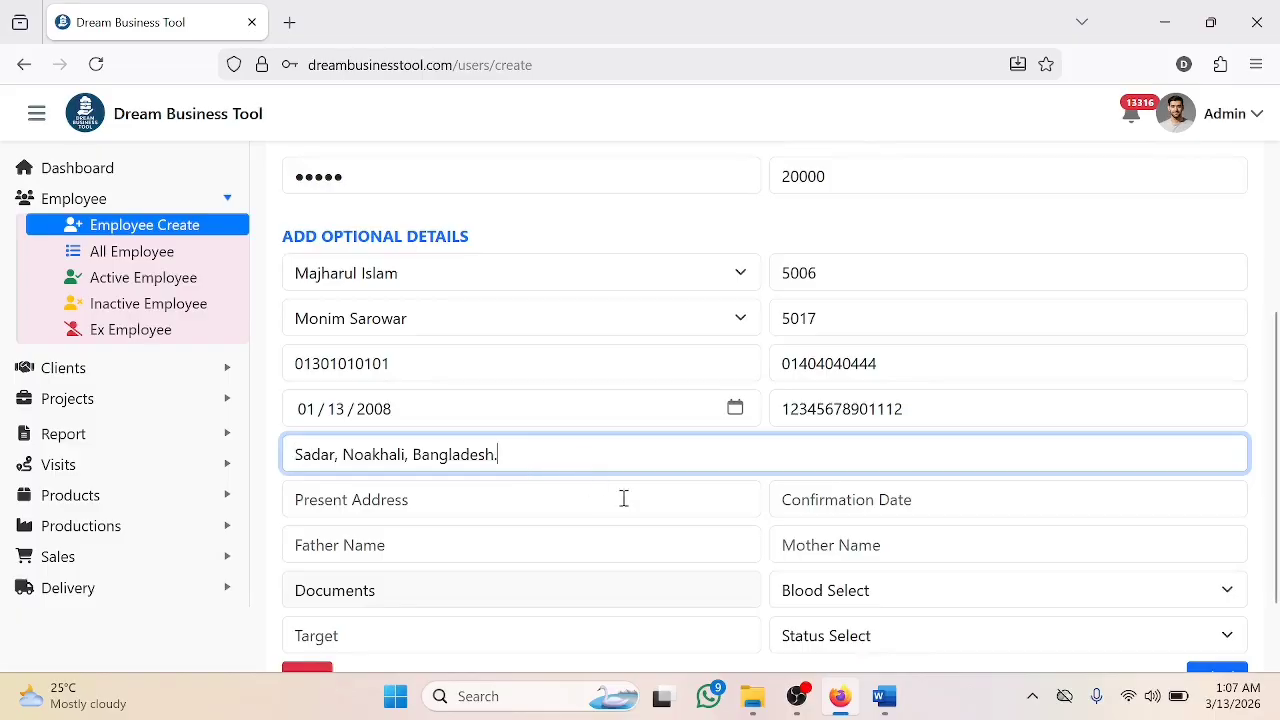
click(524, 503)
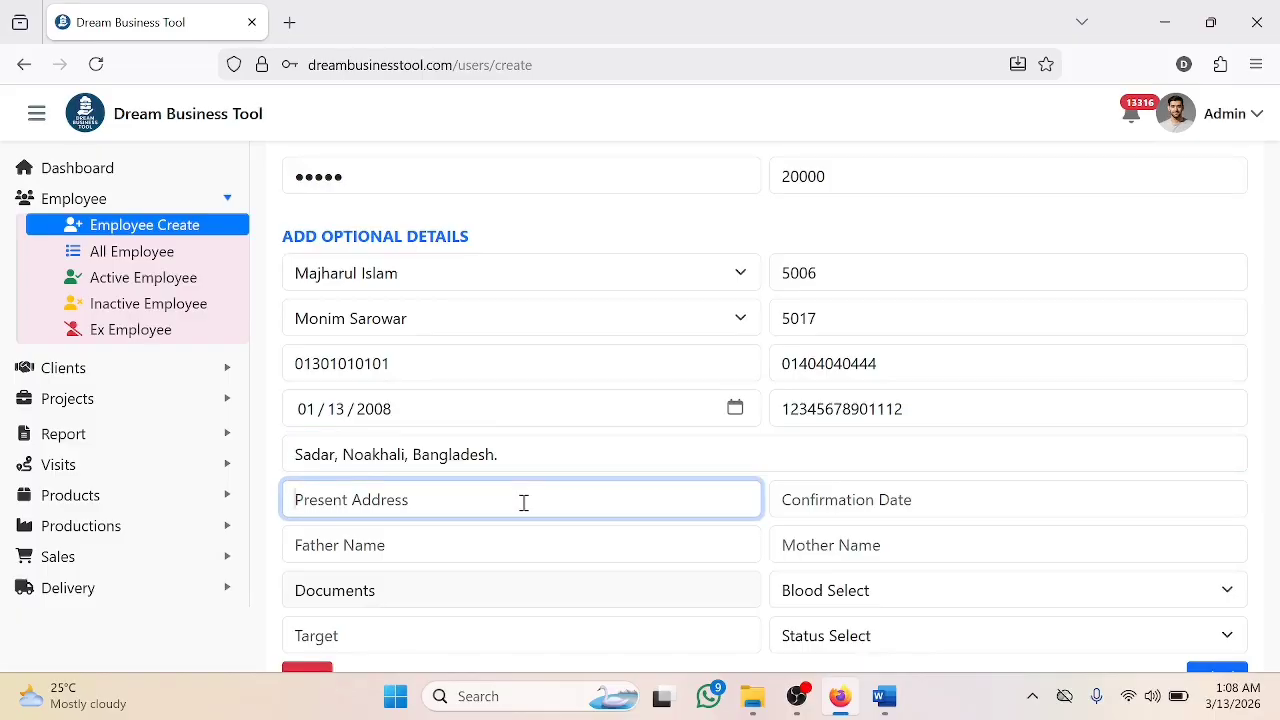
text(Mirpur, Dhaka, Bangladesh.)
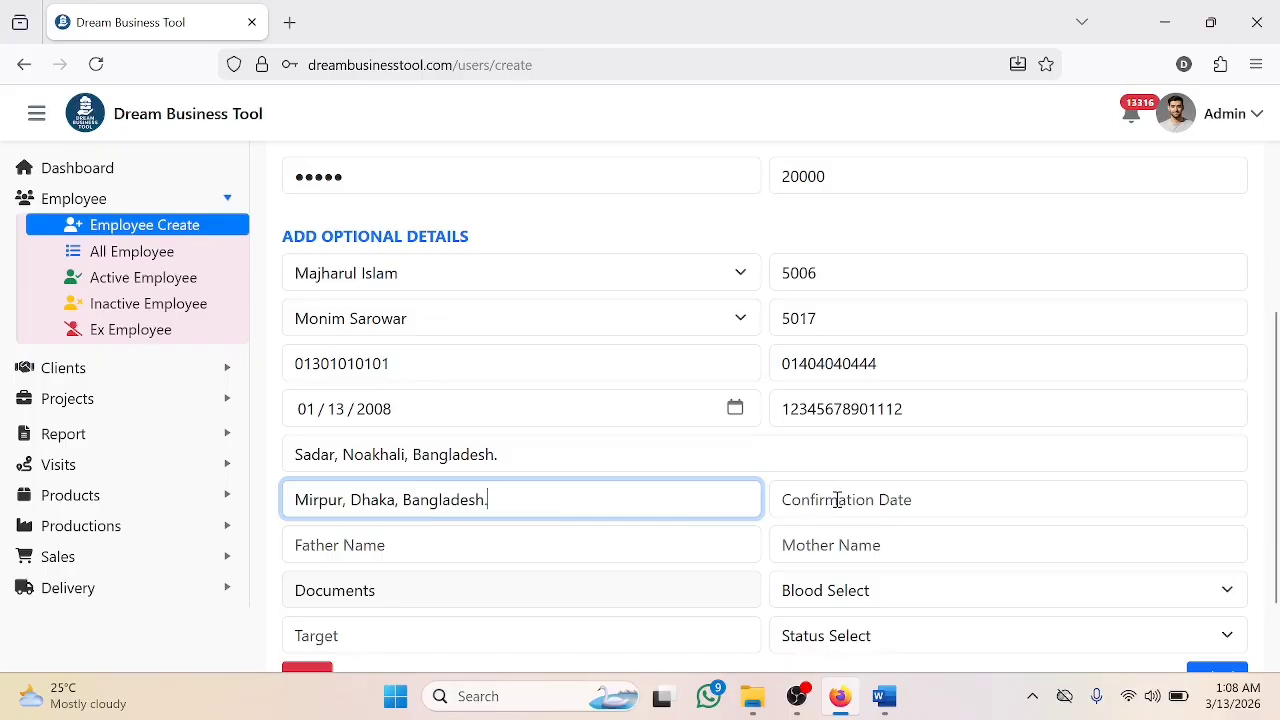
- Leave Confirmation Date empty and paste the father's and mother's names
click(1117, 500)
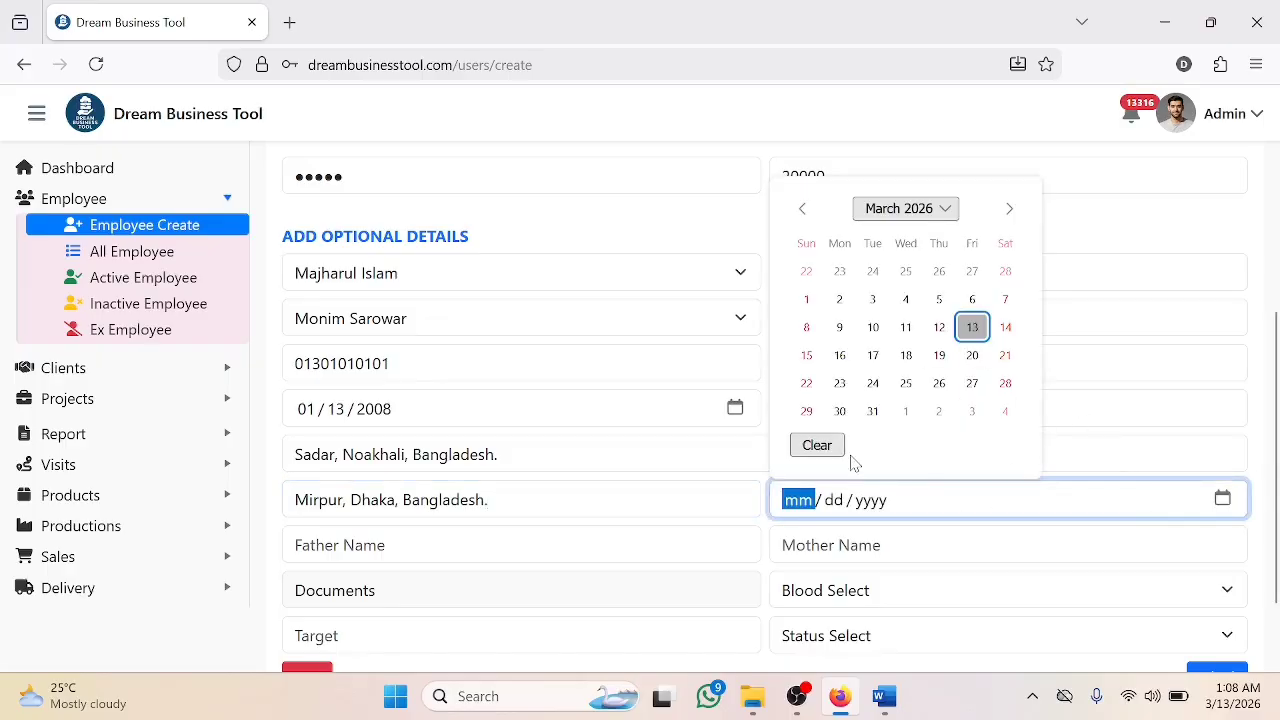
click(1090, 451)
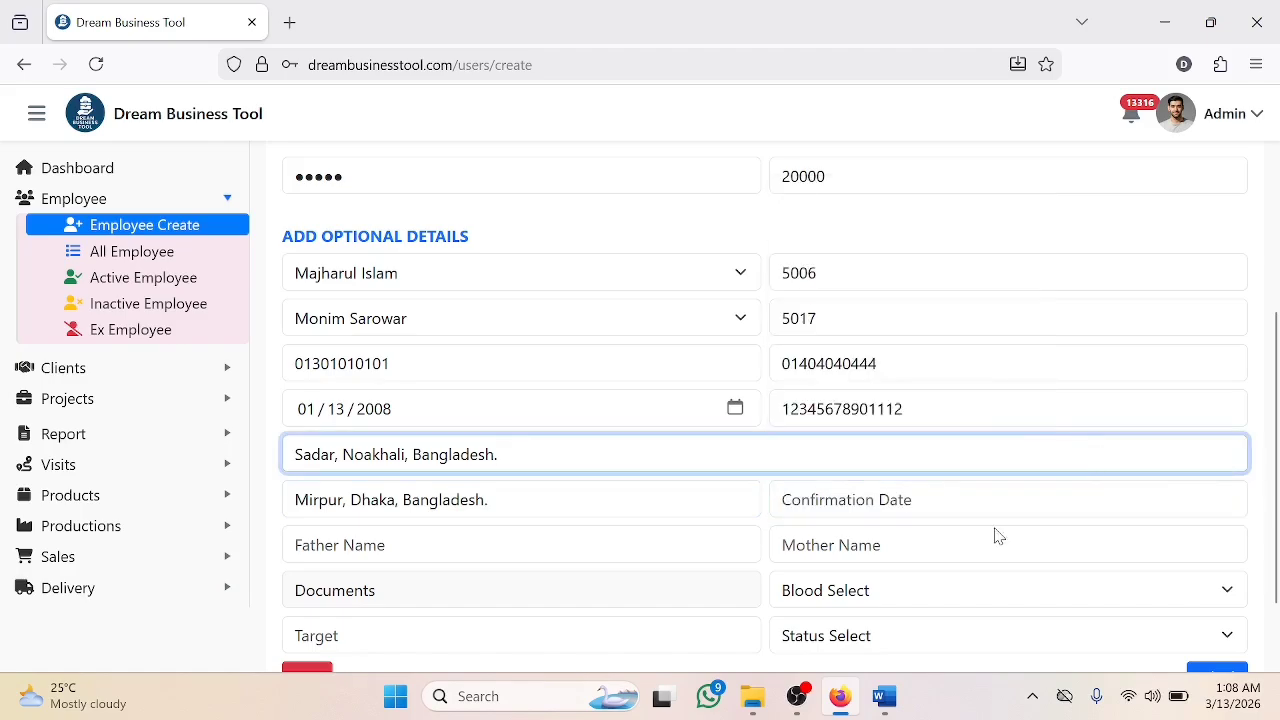
click(947, 499)
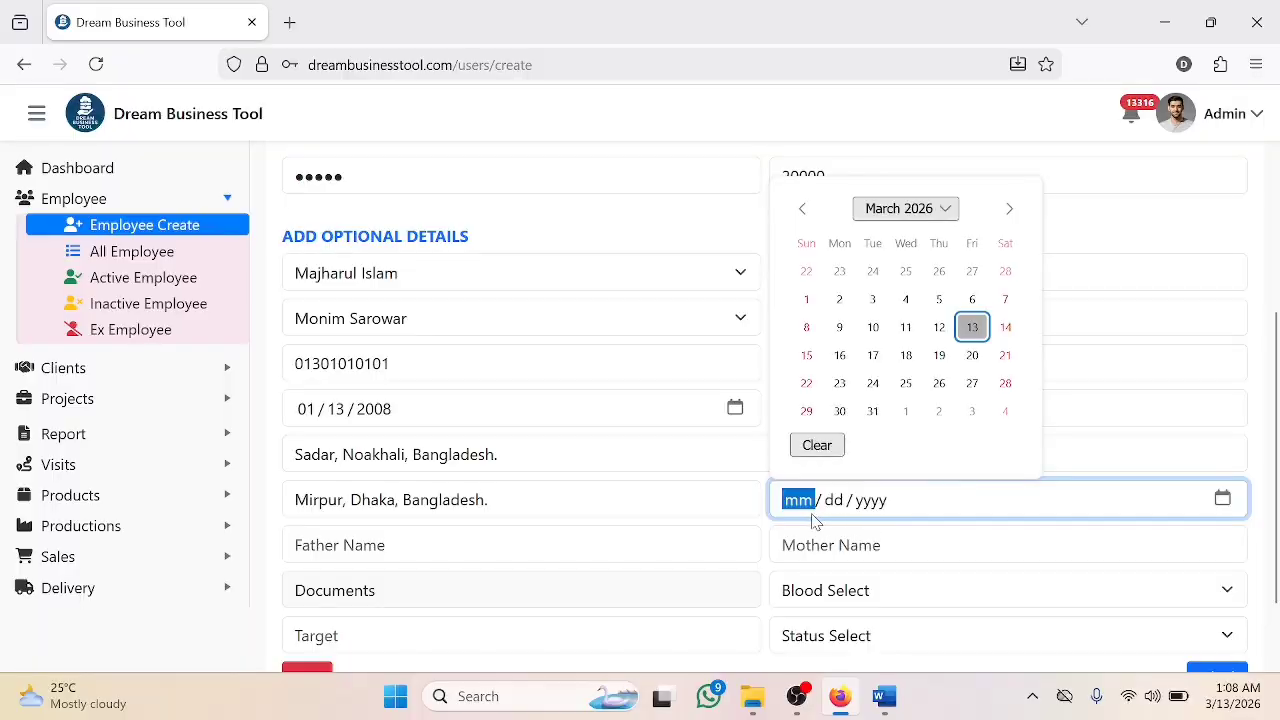
click(962, 495)
click(682, 545)
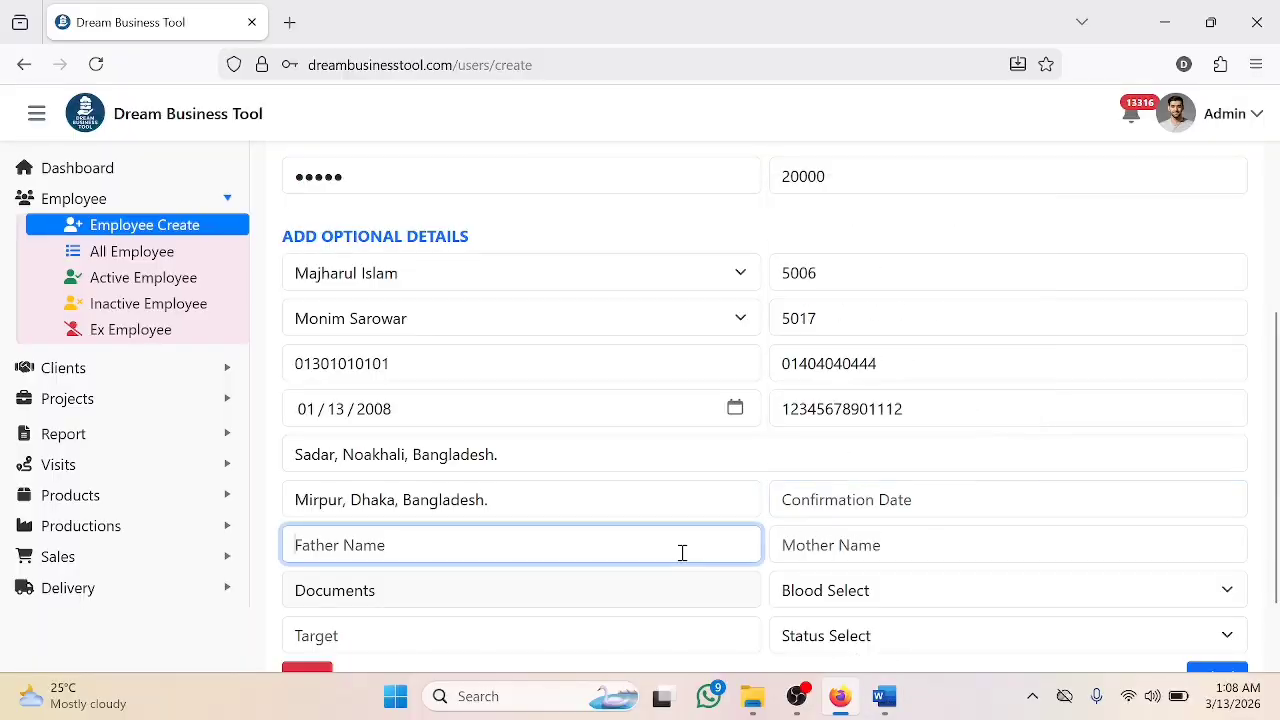
click(868, 545)
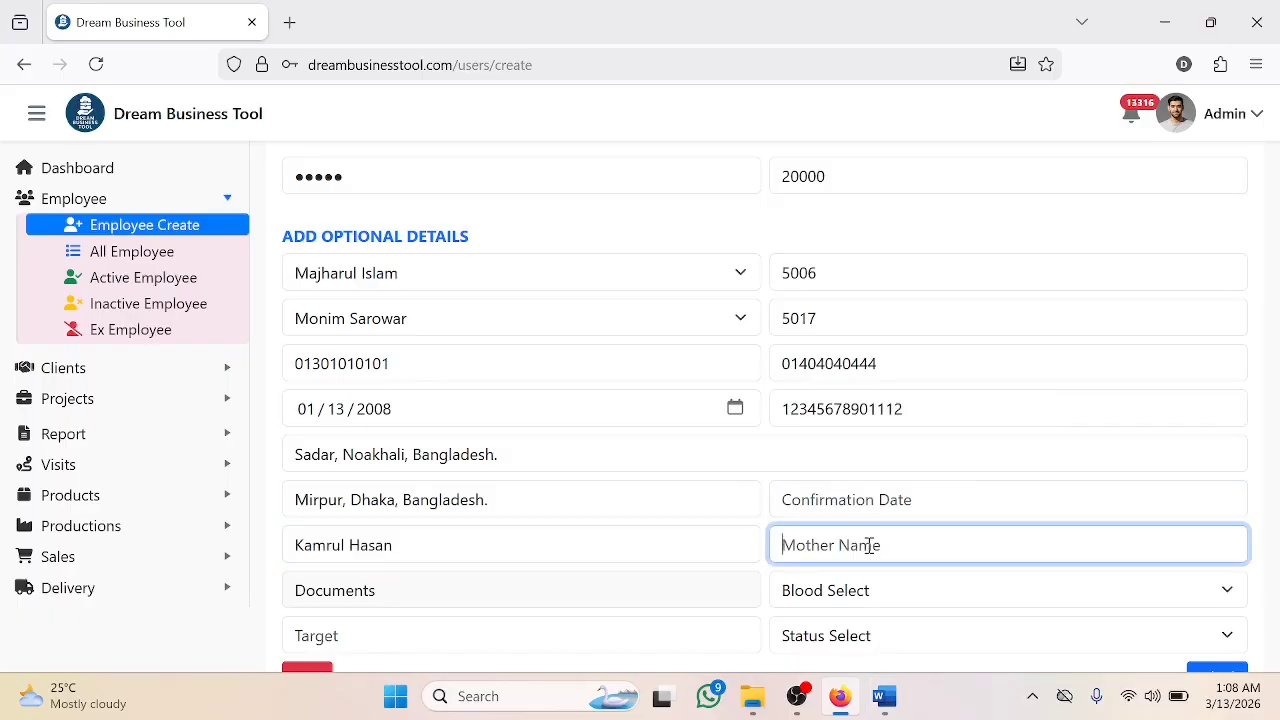
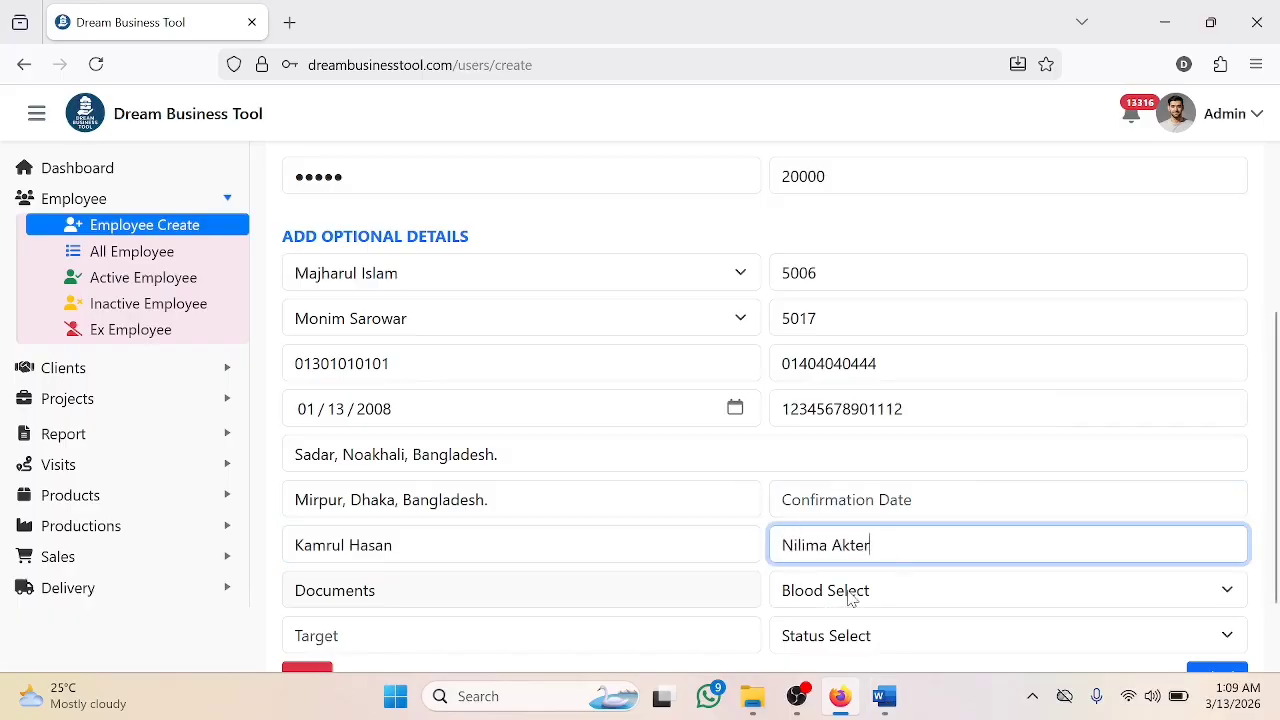
scroll(851, 591, down, 1)
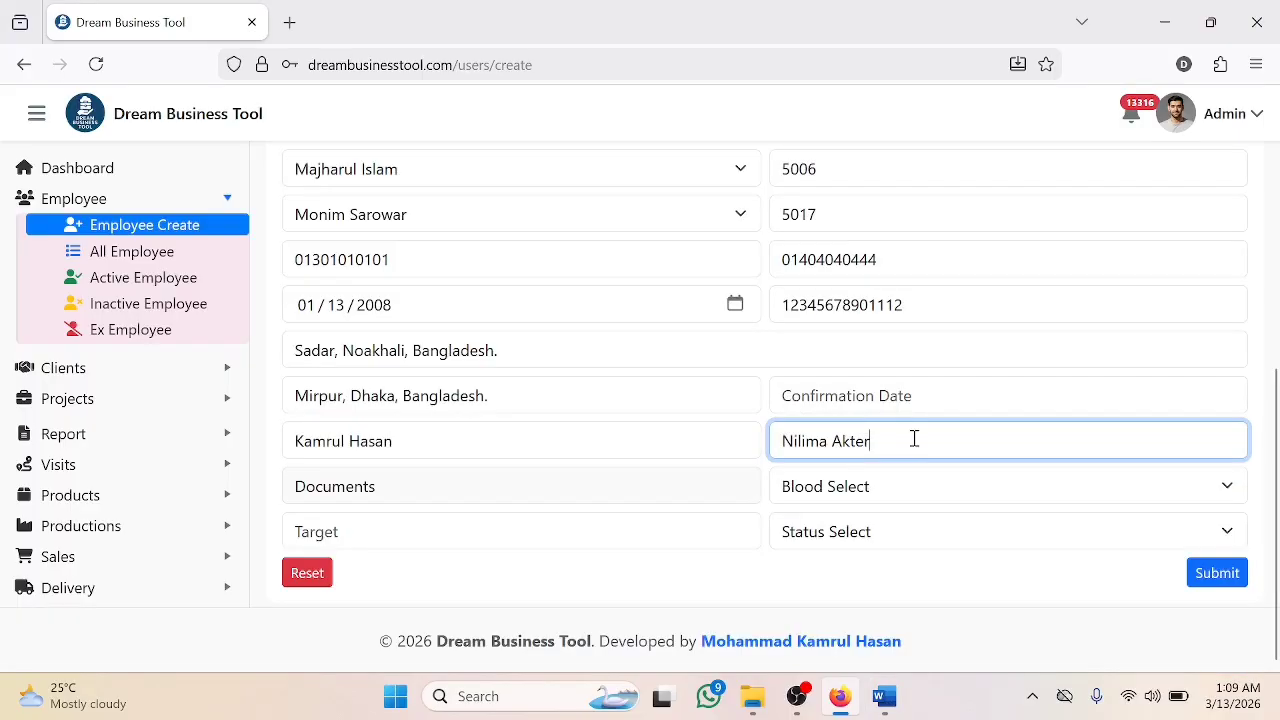
- Attach cv.docx, cv.pdf and three employee JPGs from the MyAlbums Document folder
click(625, 496)
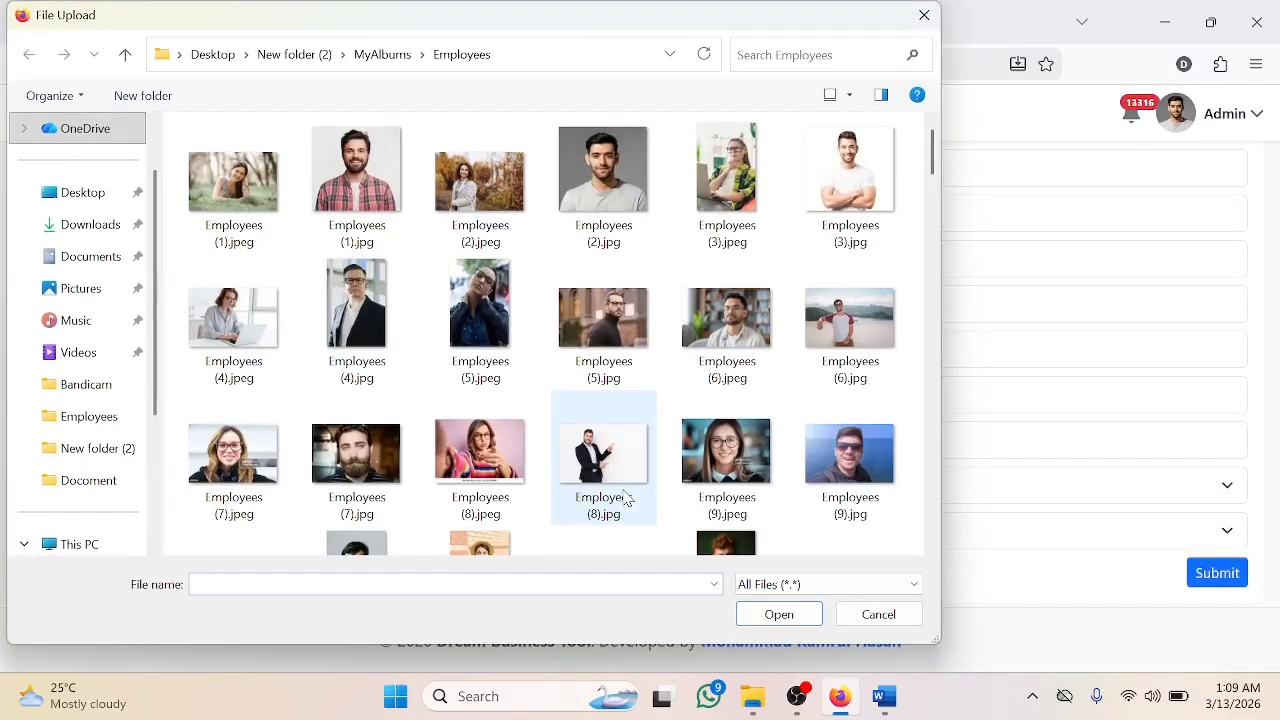
click(128, 58)
click(253, 195)
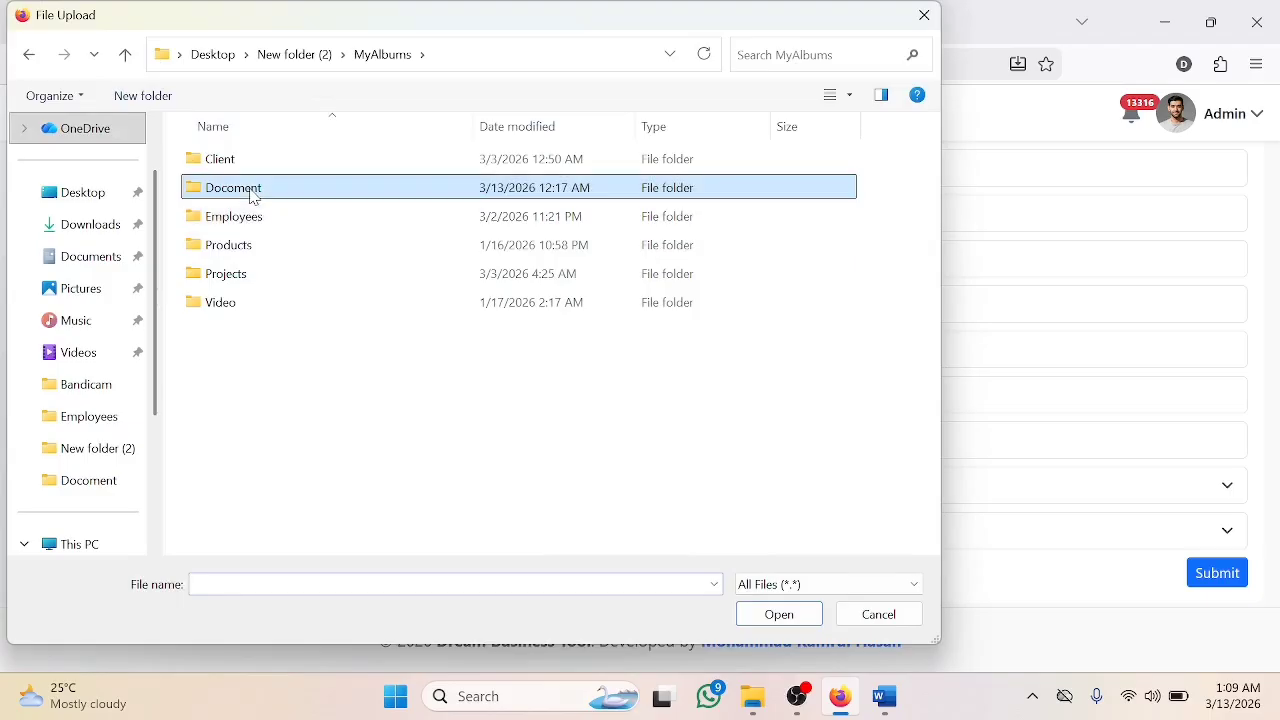
double_click(253, 195)
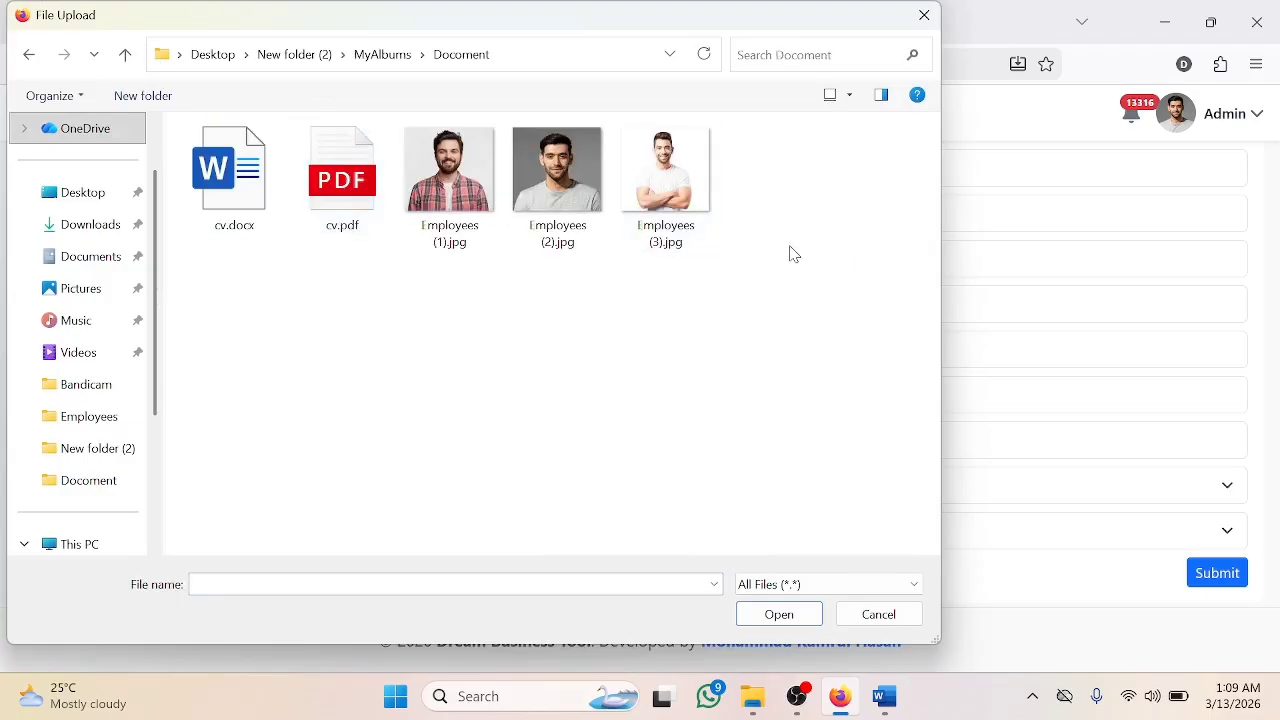
key(ctrl+a)
click(779, 613)
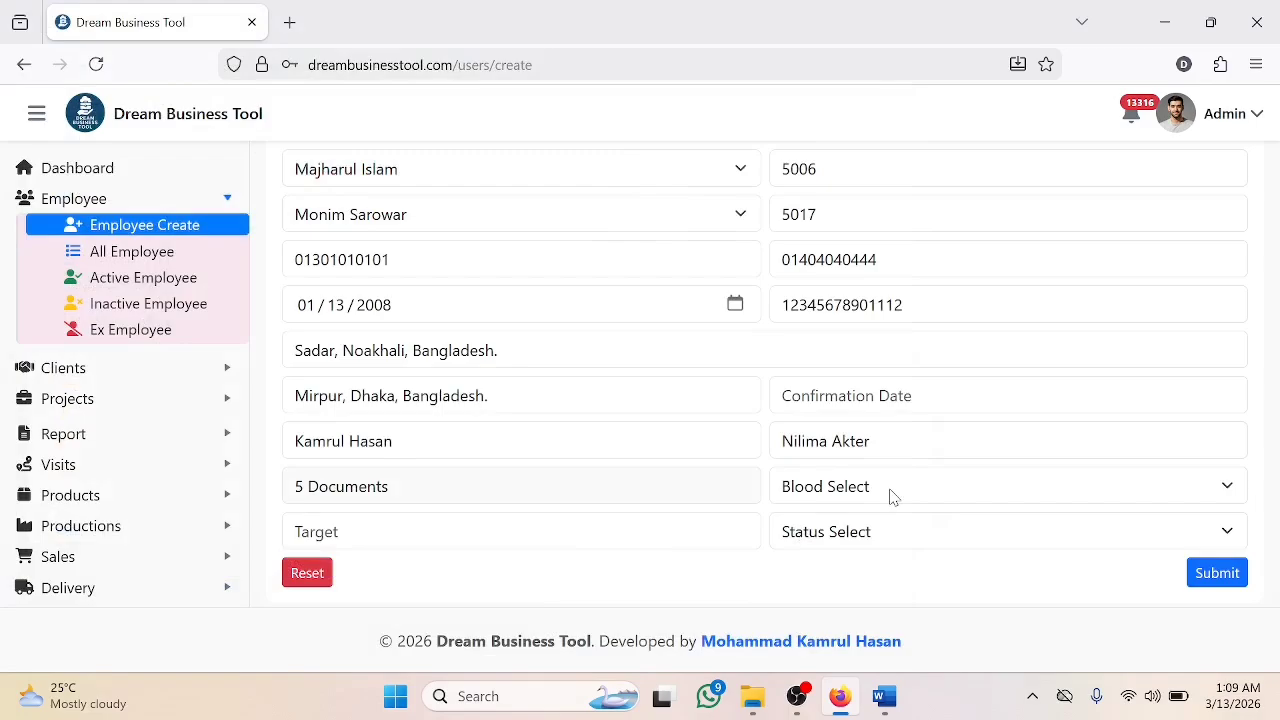
- Choose blood group O+, enter a target of 10000 and set status to Active
click(893, 490)
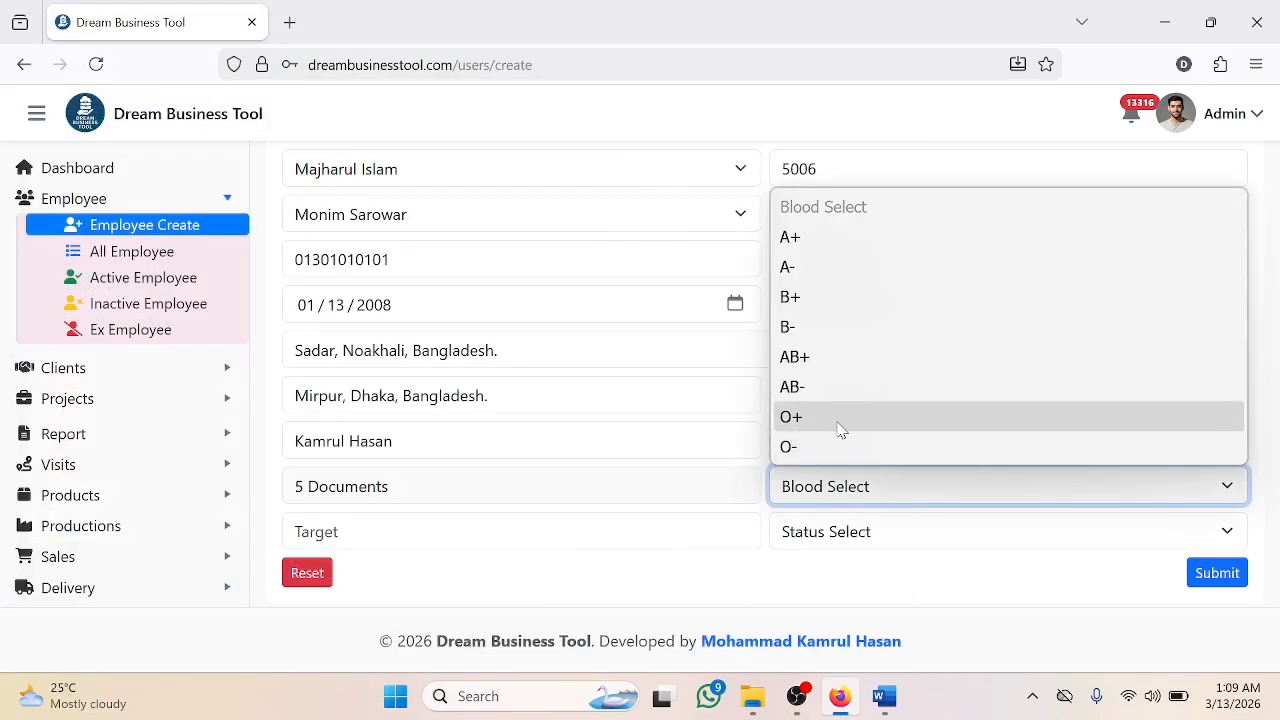
click(837, 420)
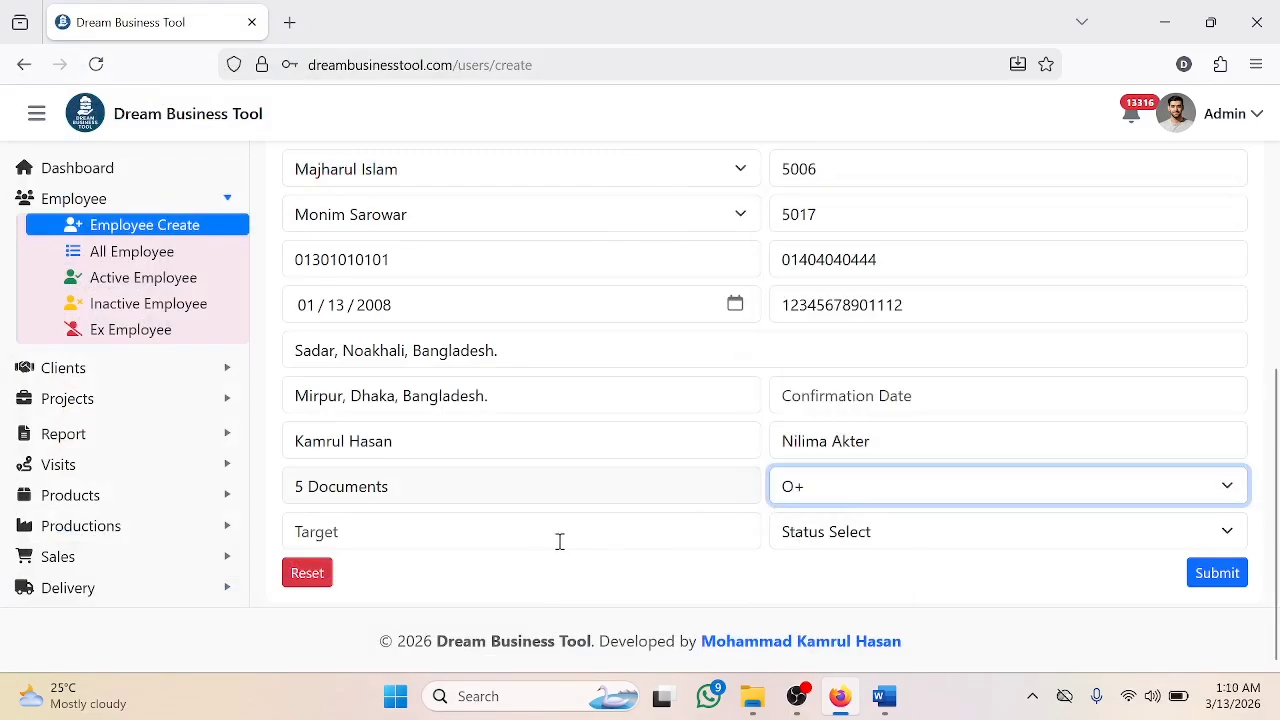
click(439, 530)
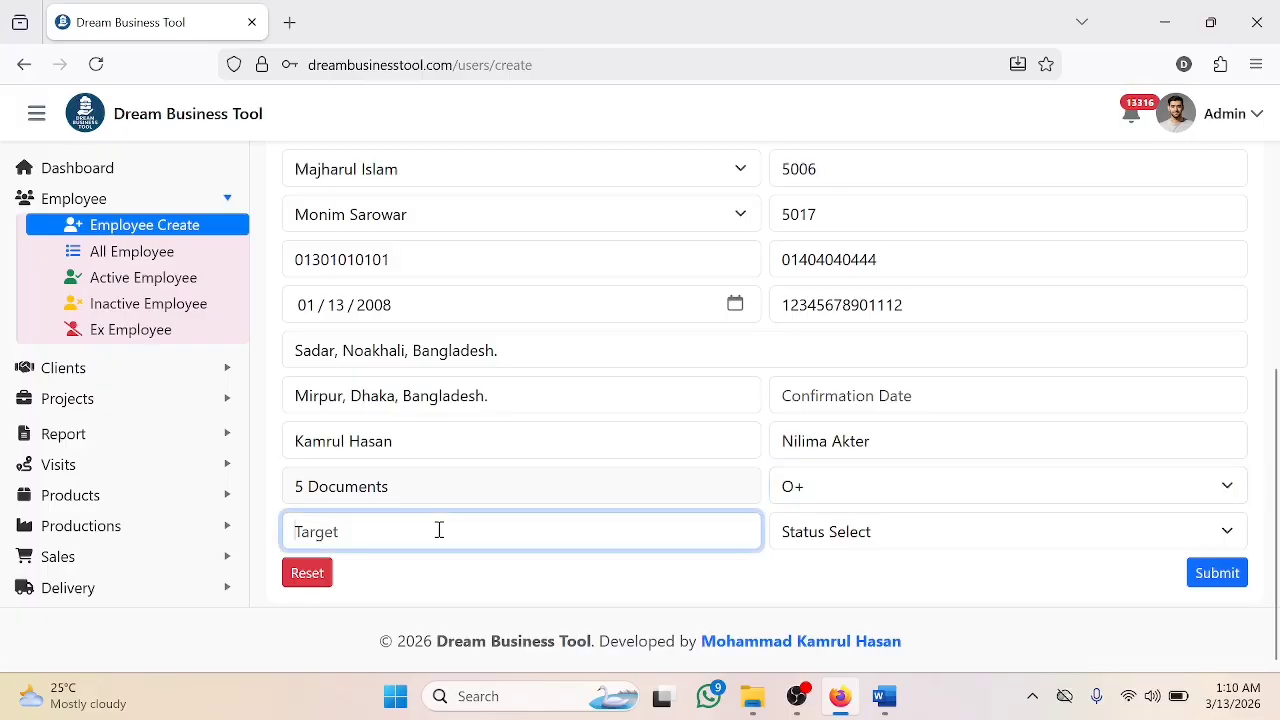
text(10000)
click(877, 533)
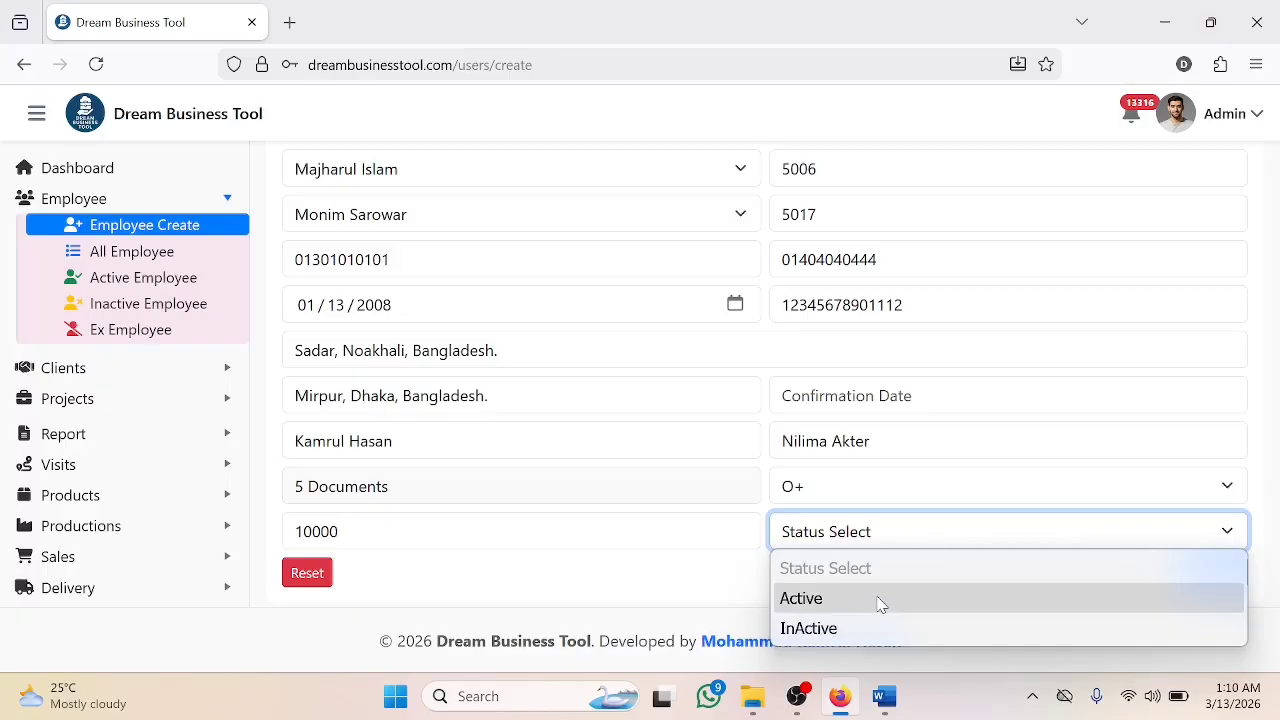
click(880, 603)
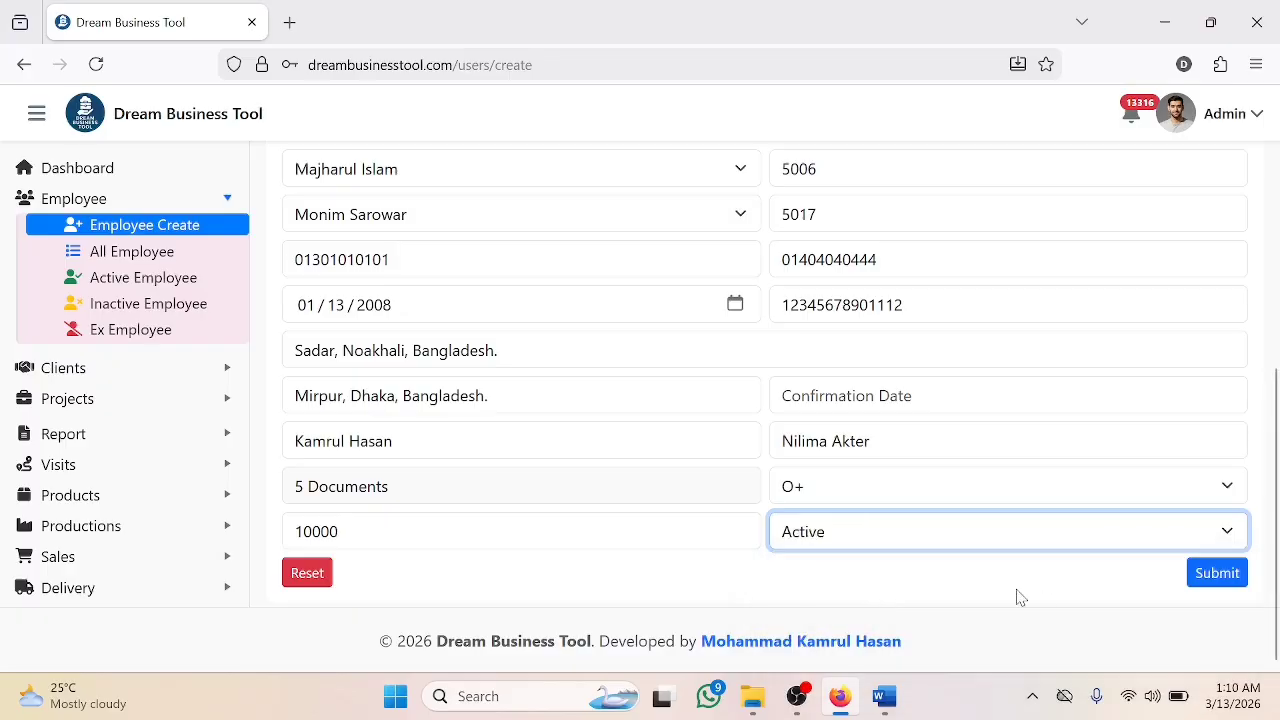
scroll(920, 553, up, 5)
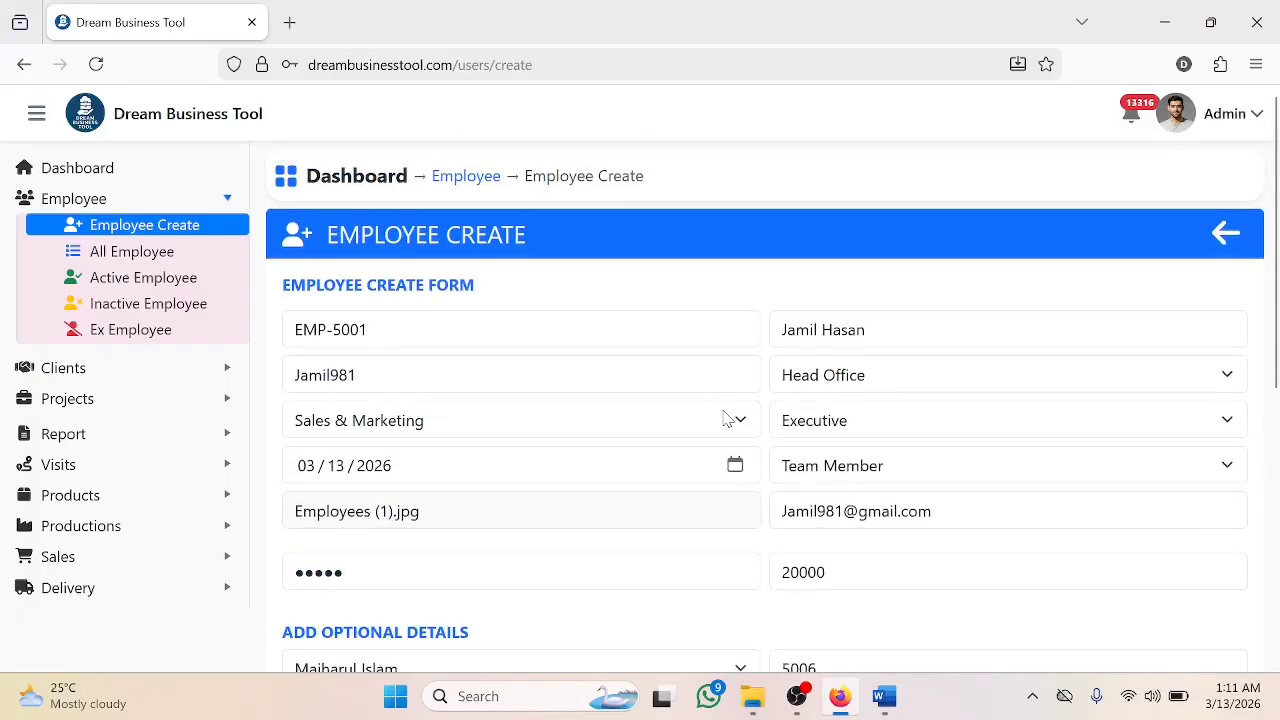
scroll(845, 413, down, 3)
scroll(845, 413, down, 3)
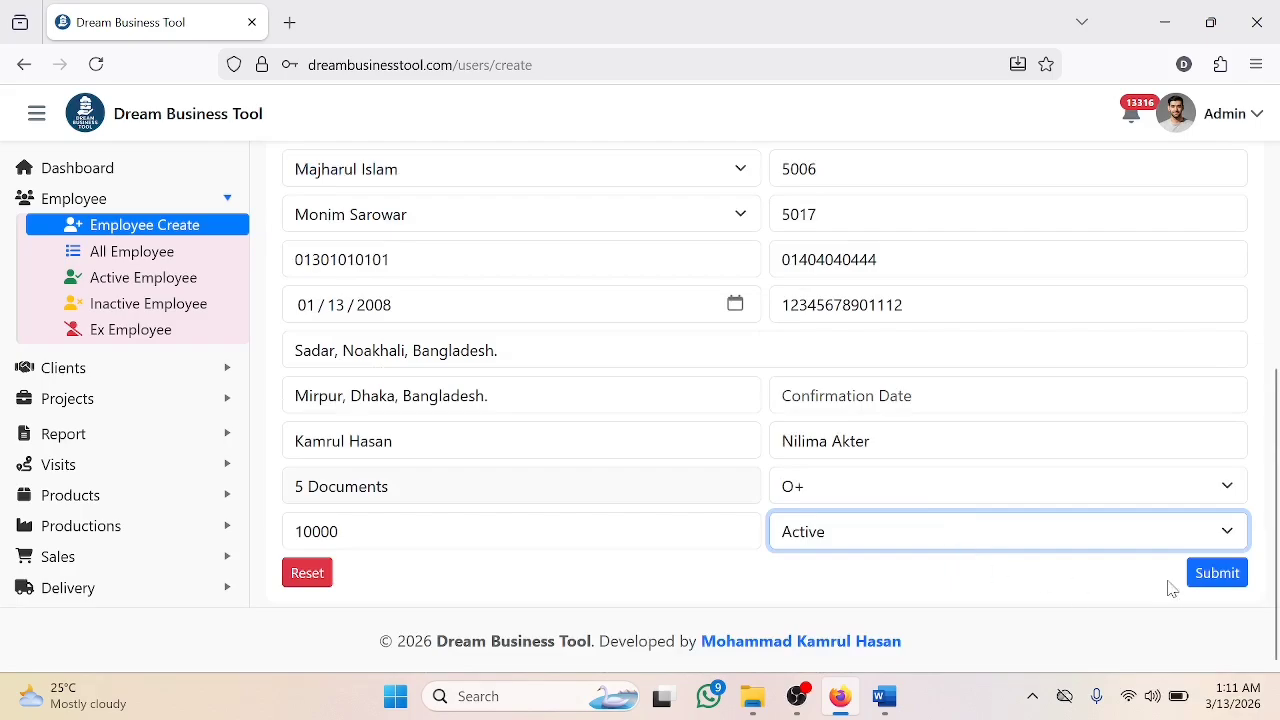
- Submit the form and preview the new employee's photo in the All Employee list
click(1225, 584)
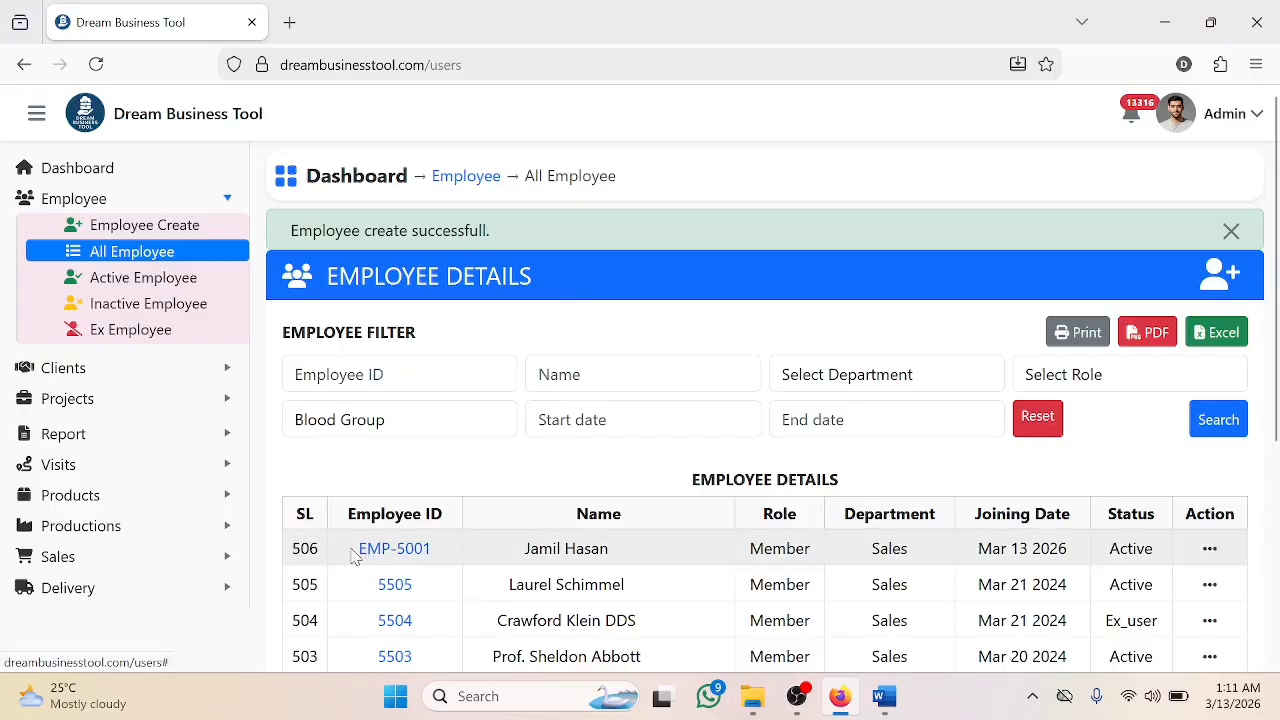
drag(354, 550, 782, 558)
click(412, 552)
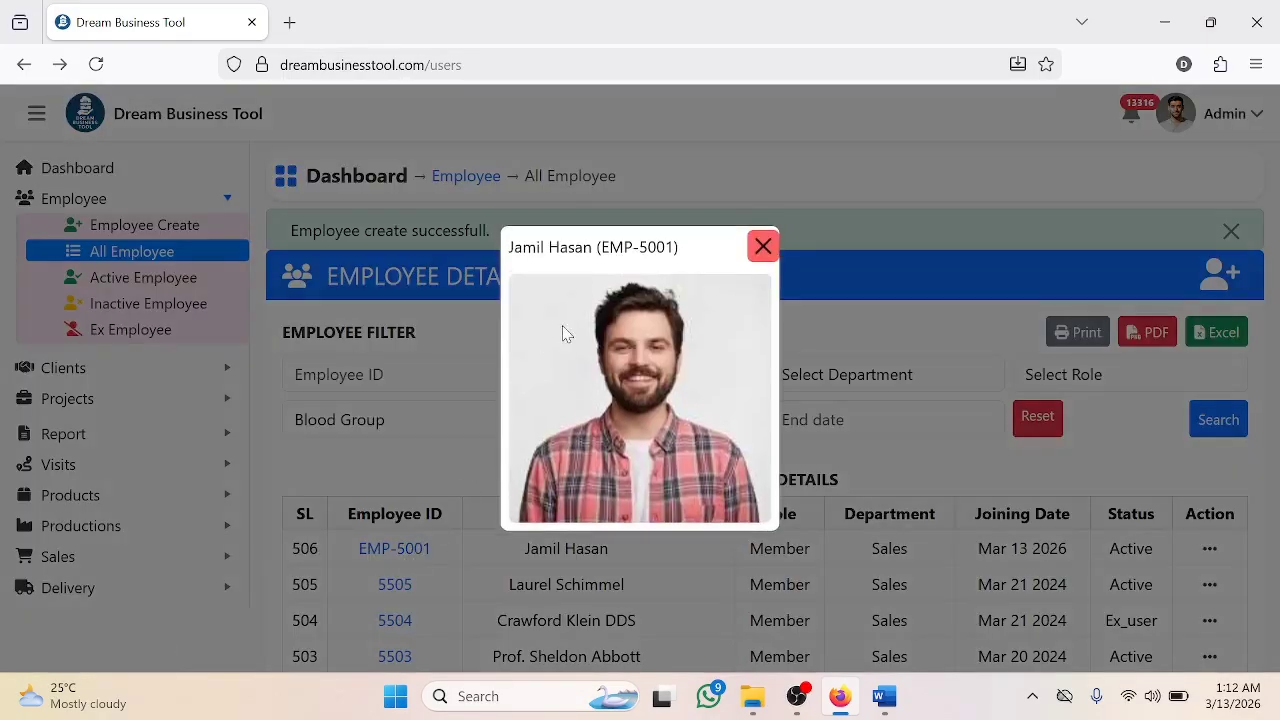
click(761, 246)
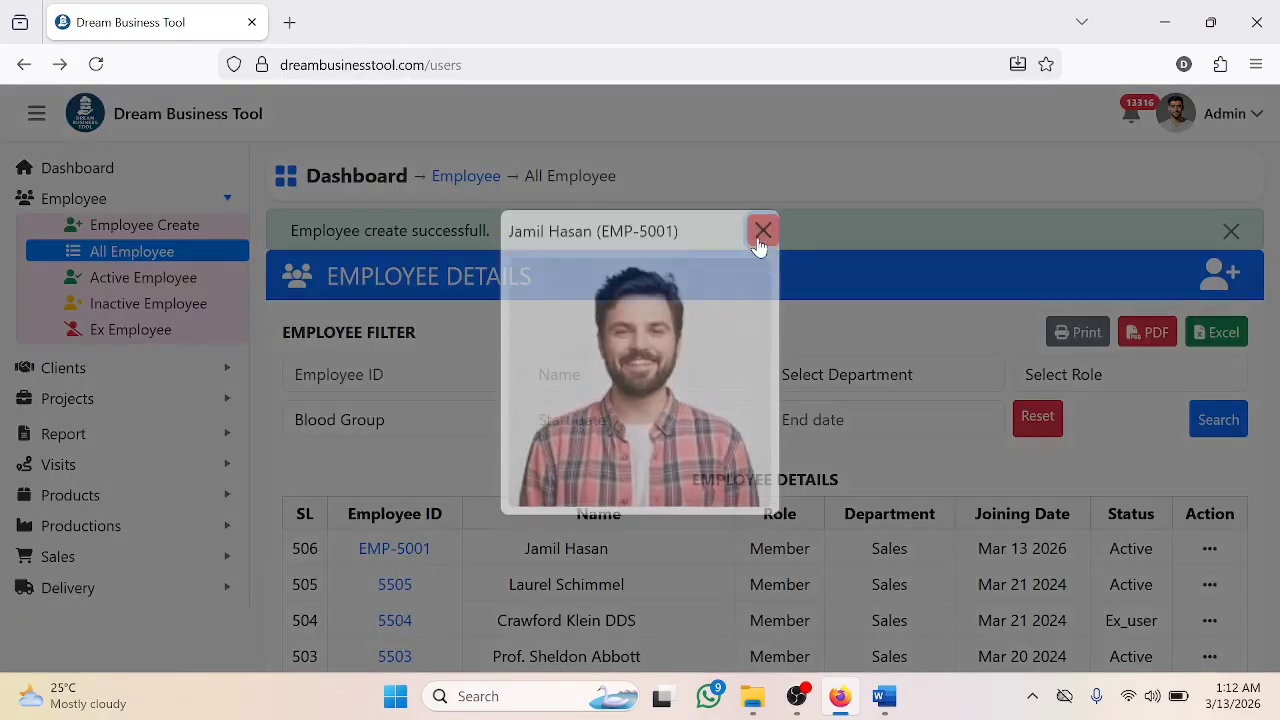
- View the new employee's details page, showing target 10000, blood group O+ and salary 20,000.00
click(1210, 549)
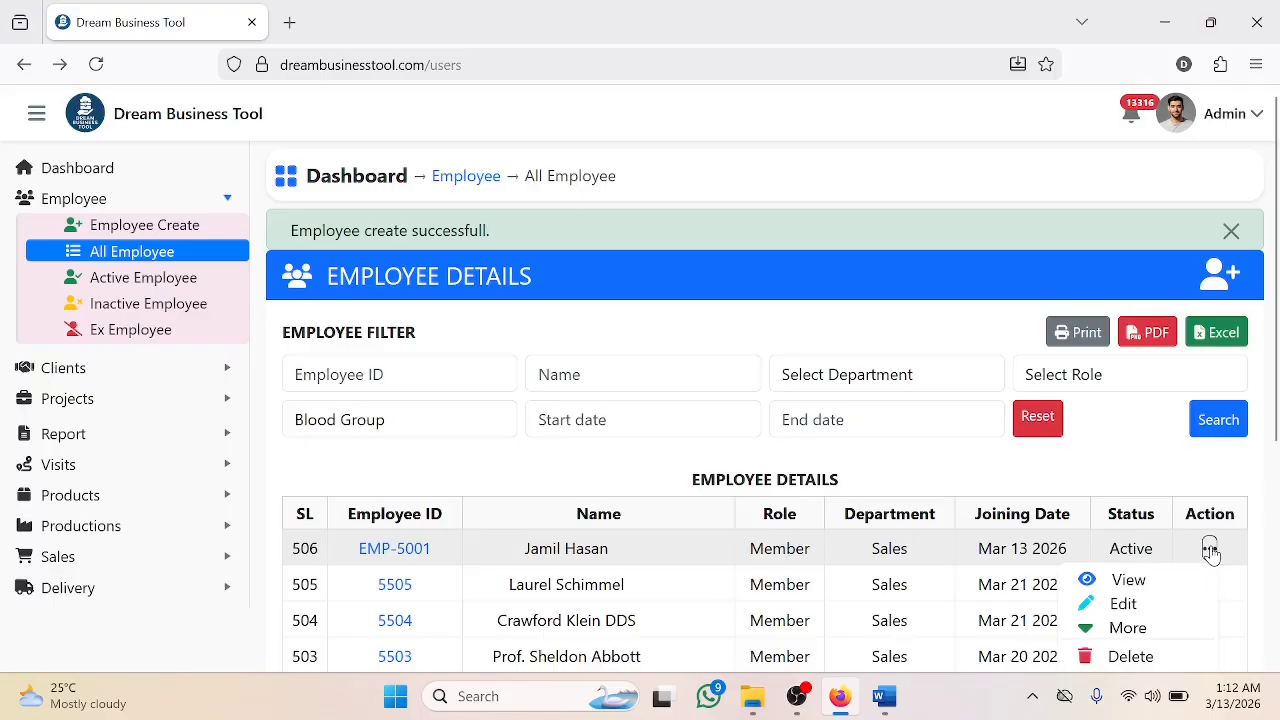
click(1160, 584)
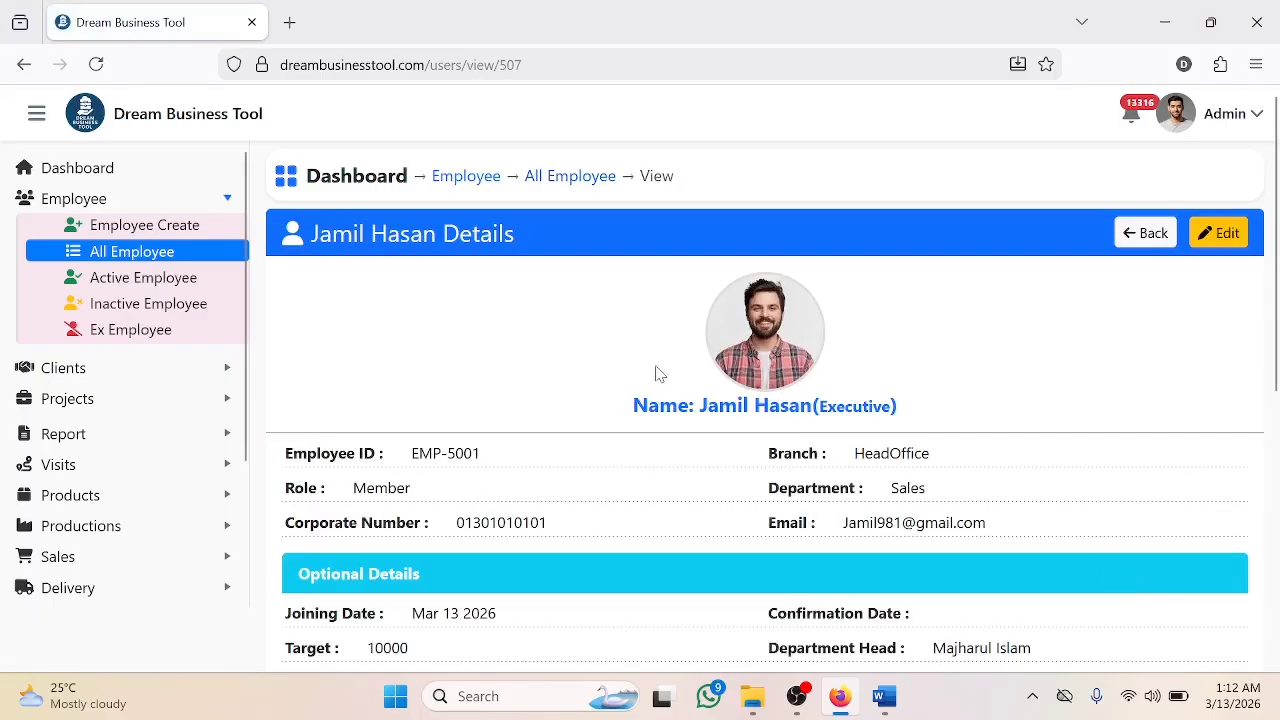
scroll(905, 360, down, 5)
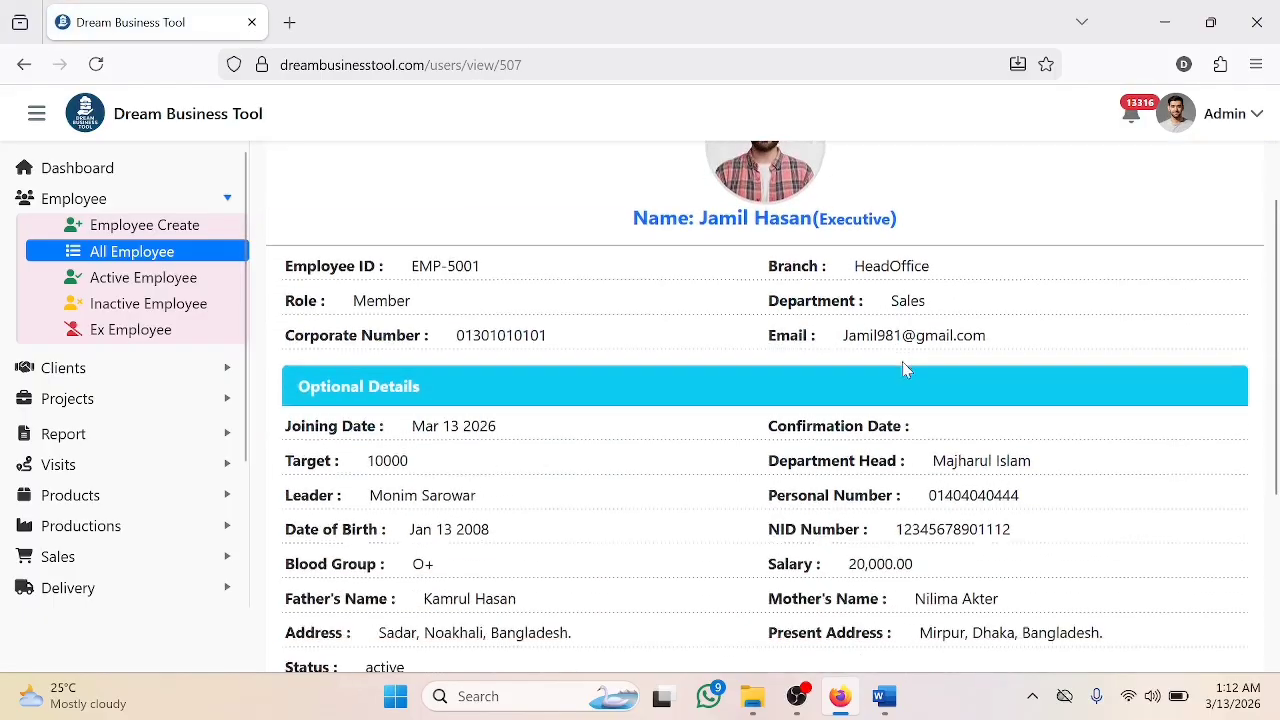